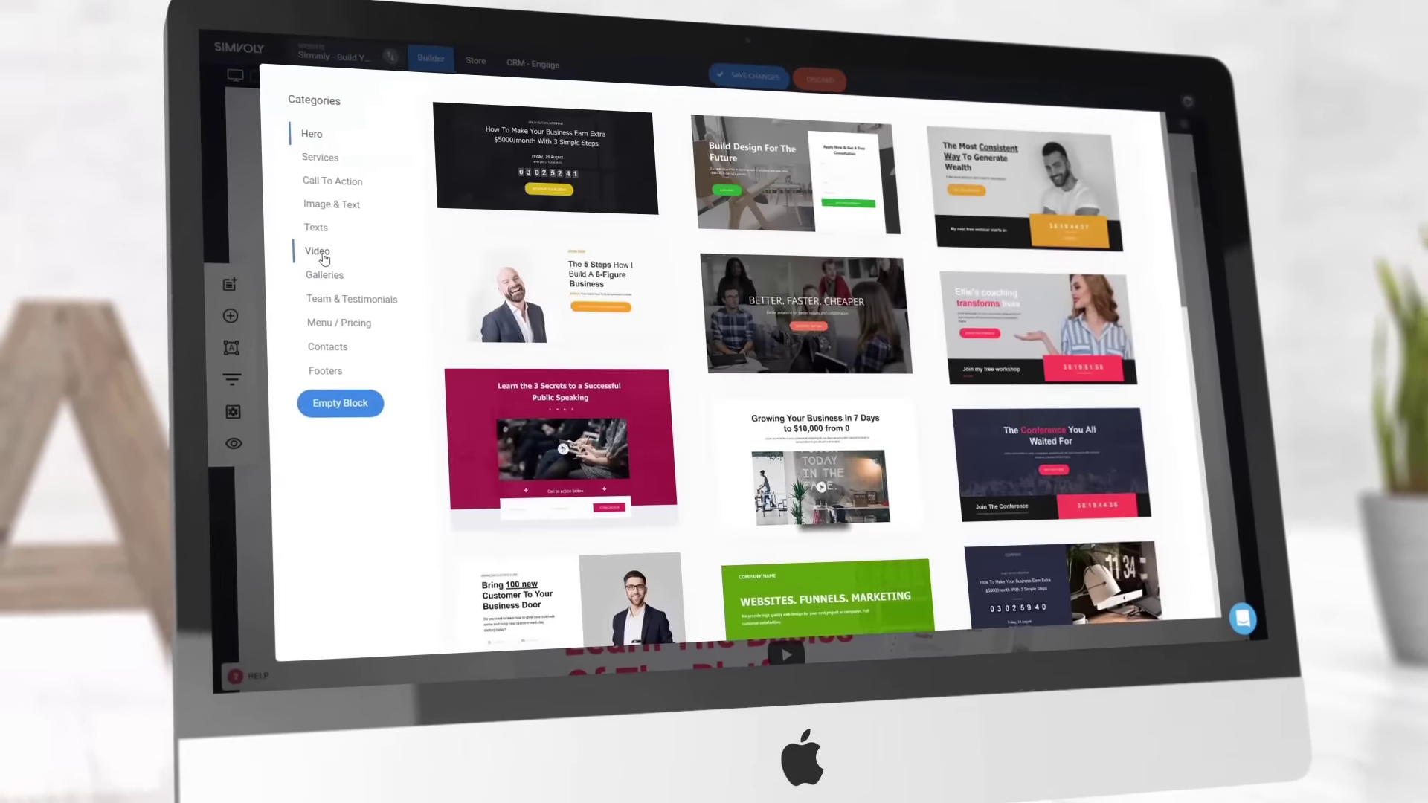
Step: Close the Categories picker after browsing video templates, returning to the COURZ homepage
left_click(325, 250)
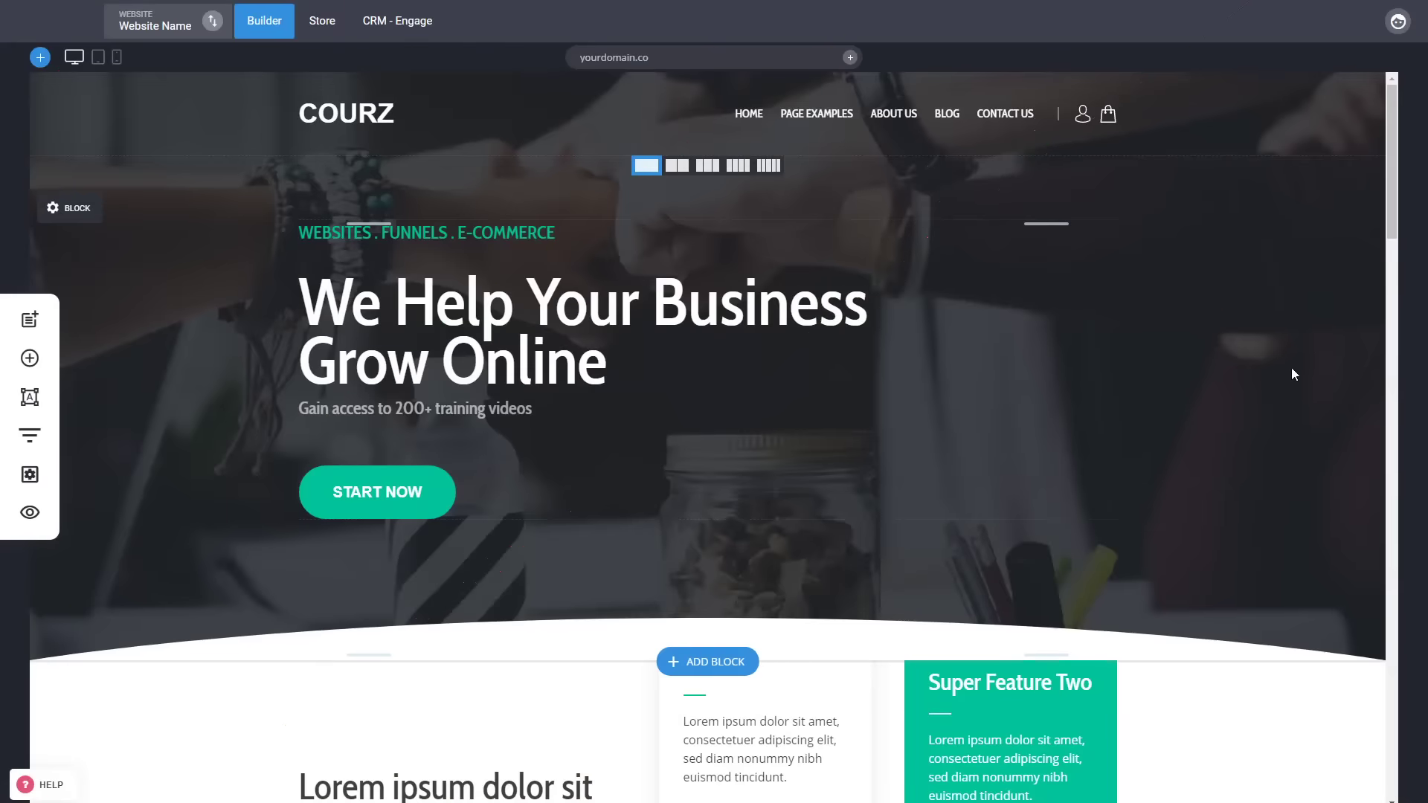
Step: Move the START NOW button into the Super Feature One card, then back into the hero
scroll(1291, 376, "down", 3)
scroll(1274, 622, "up", 3)
scroll(1257, 349, "down", 5)
scroll(425, 385, "up", 5)
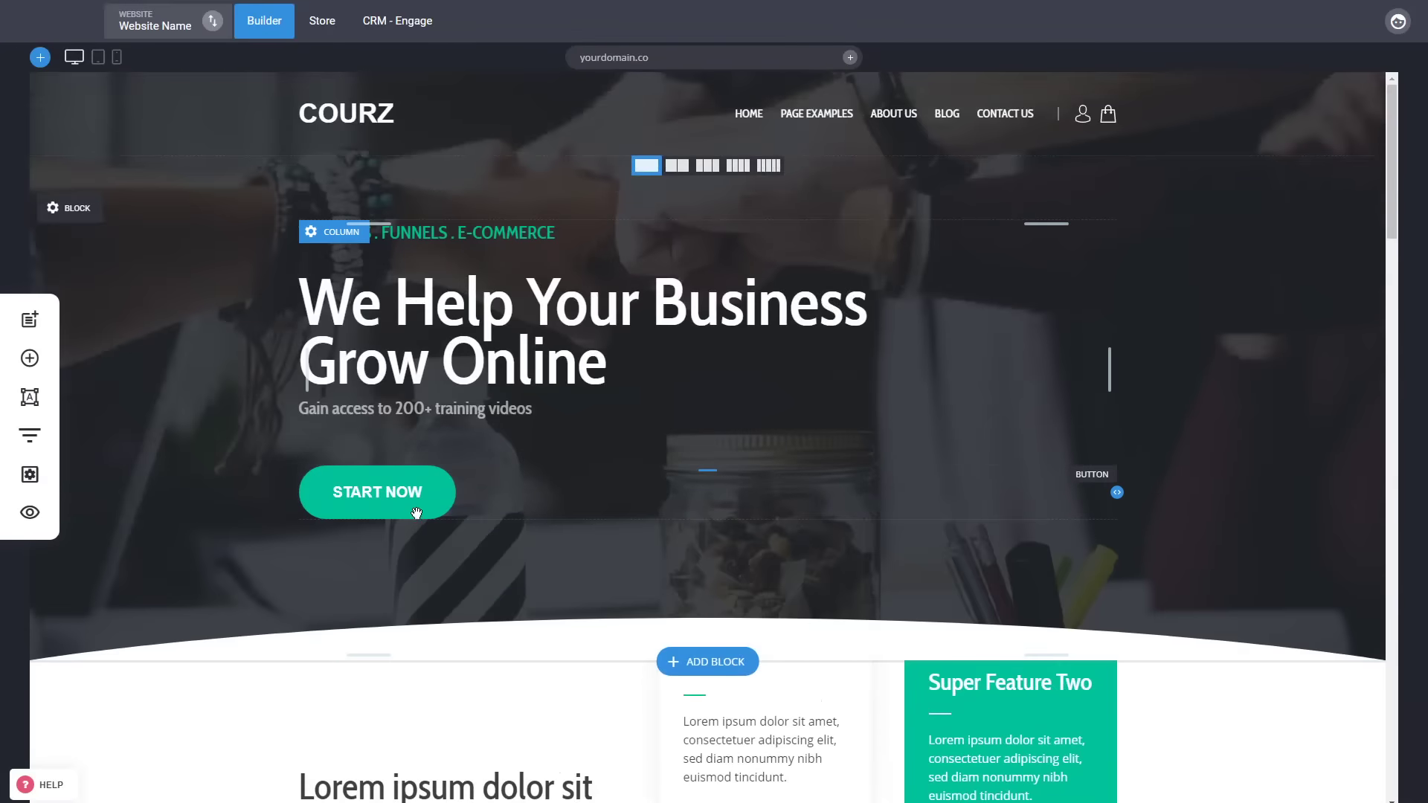
left_click_drag(415, 505, 729, 796)
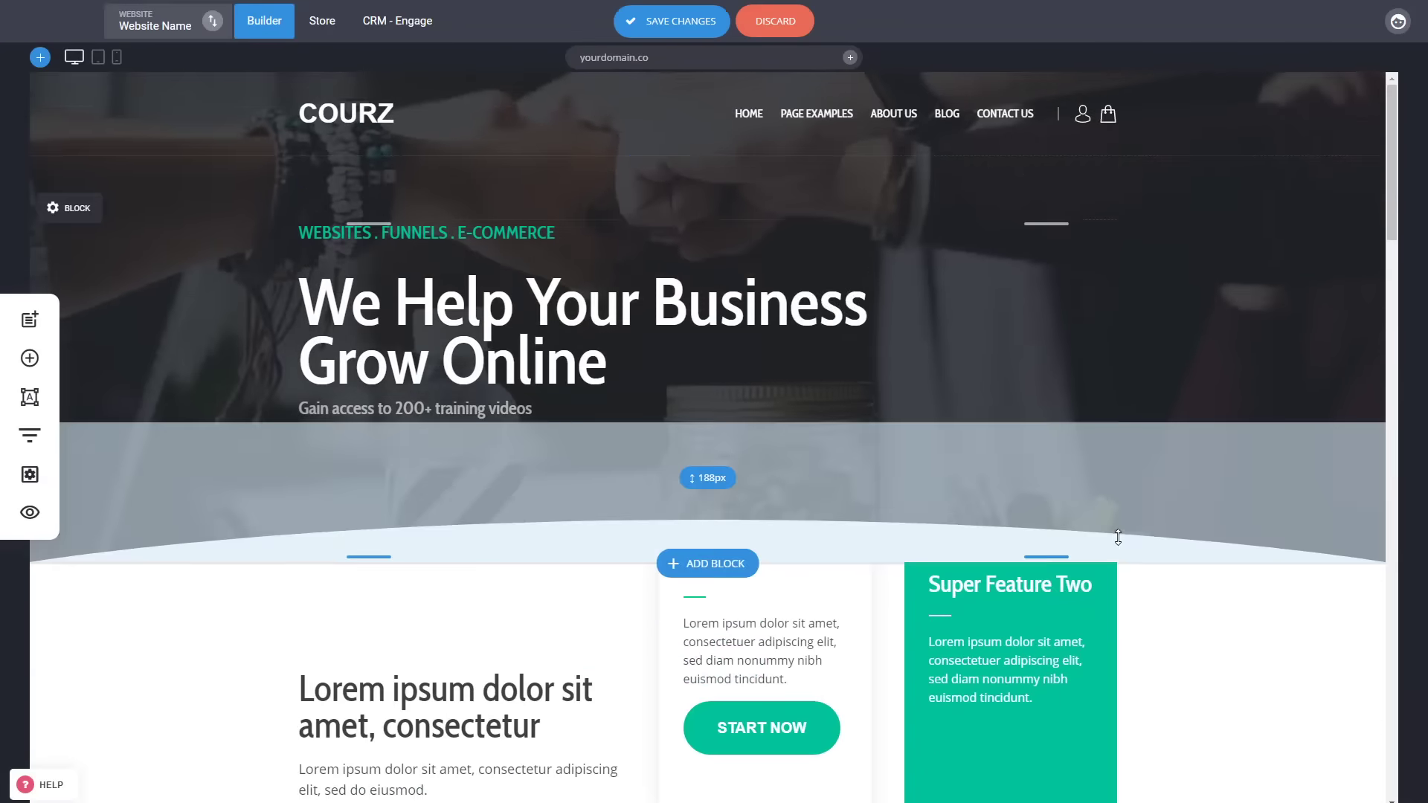
scroll(1021, 580, "down", 2)
left_click_drag(787, 590, 537, 283)
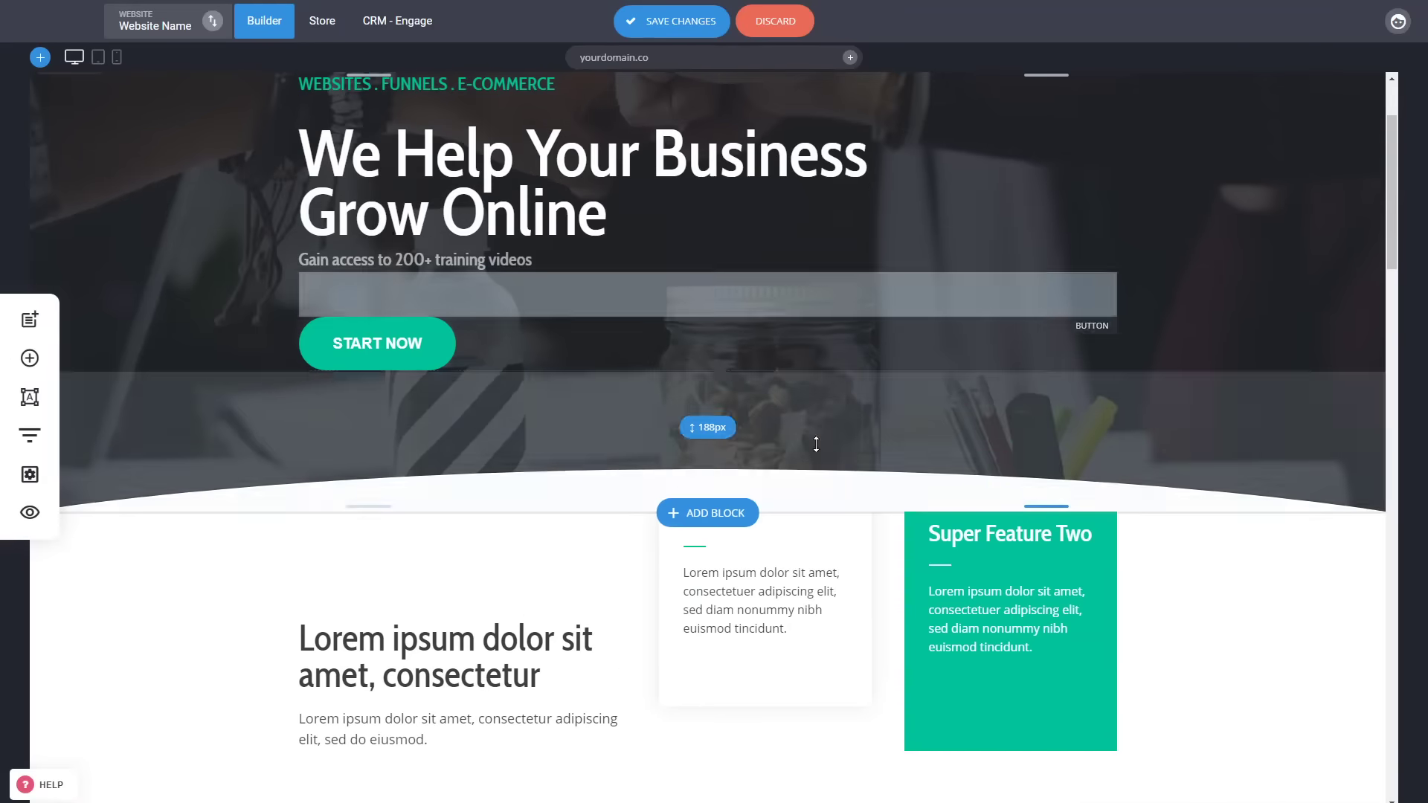
Step: Shrink the gap above START NOW to 36px and widen the spacing below the hero heading
mouse_move(460, 319)
left_mouse_down()
mouse_move(455, 296)
mouse_move(457, 309)
left_mouse_up()
mouse_move(462, 252)
left_mouse_down()
mouse_move(462, 272)
mouse_move(462, 252)
left_mouse_up()
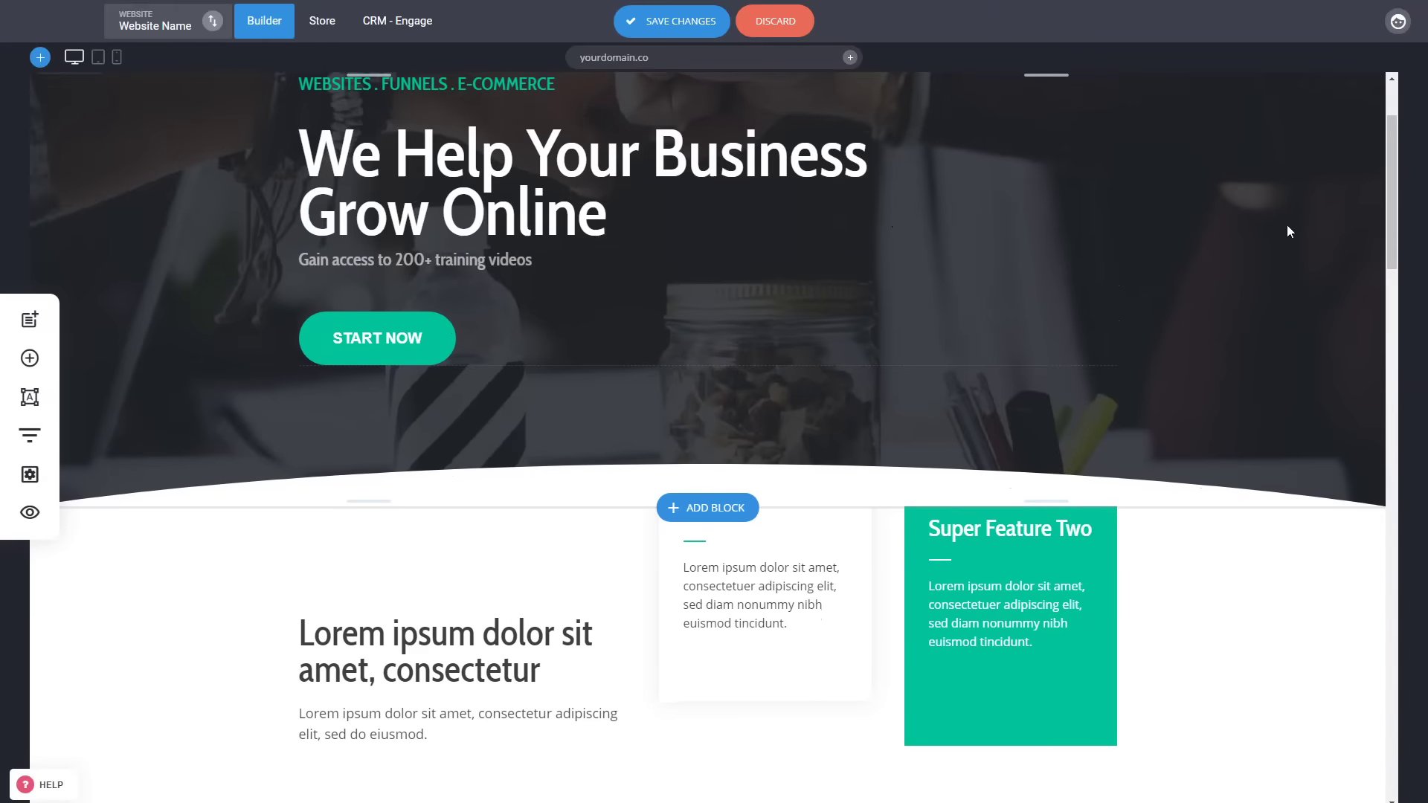
scroll(1287, 226, "up", 2)
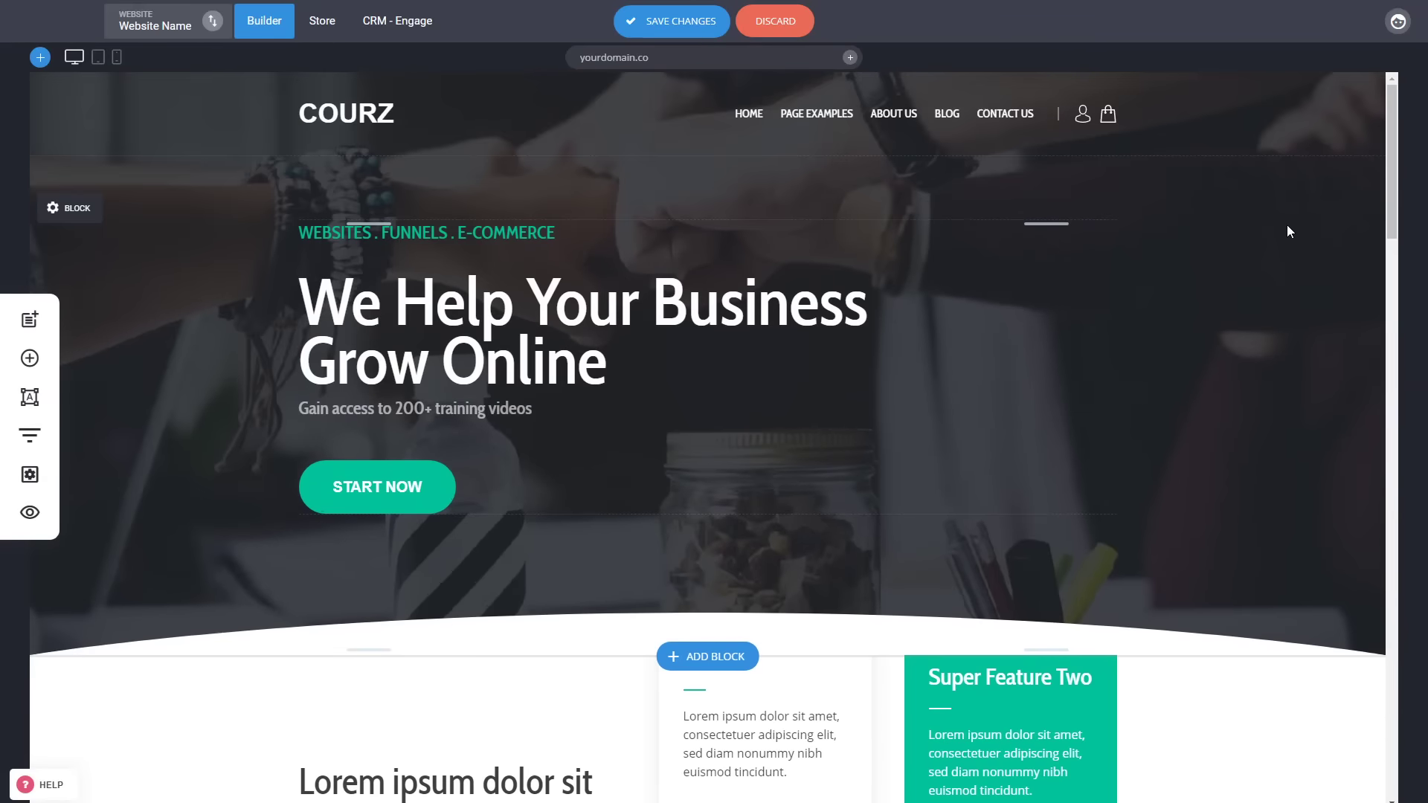
Step: Change the hero block's shape divider from Curve 2 to Wave Brush and invert it
left_click(83, 210)
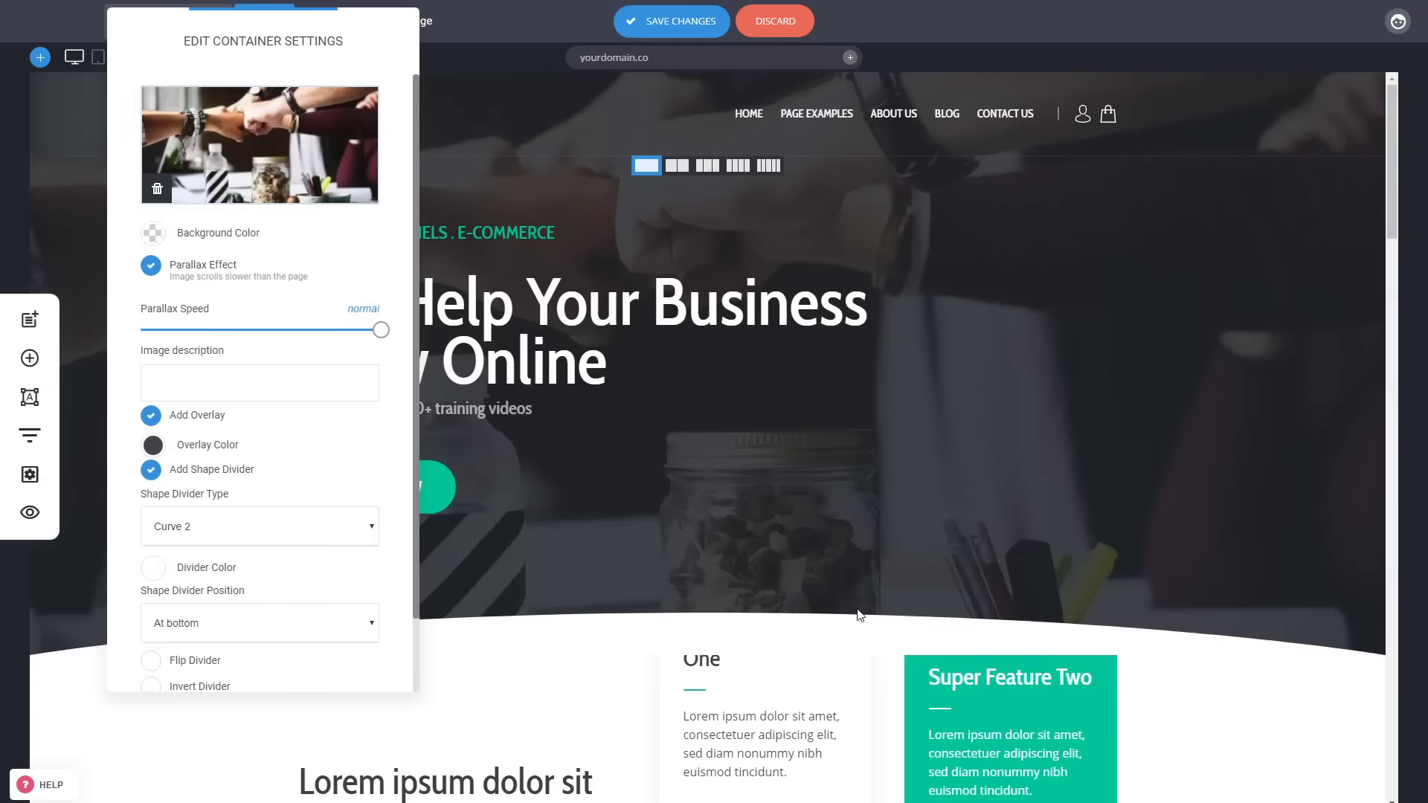
key("Down")
key("Down")
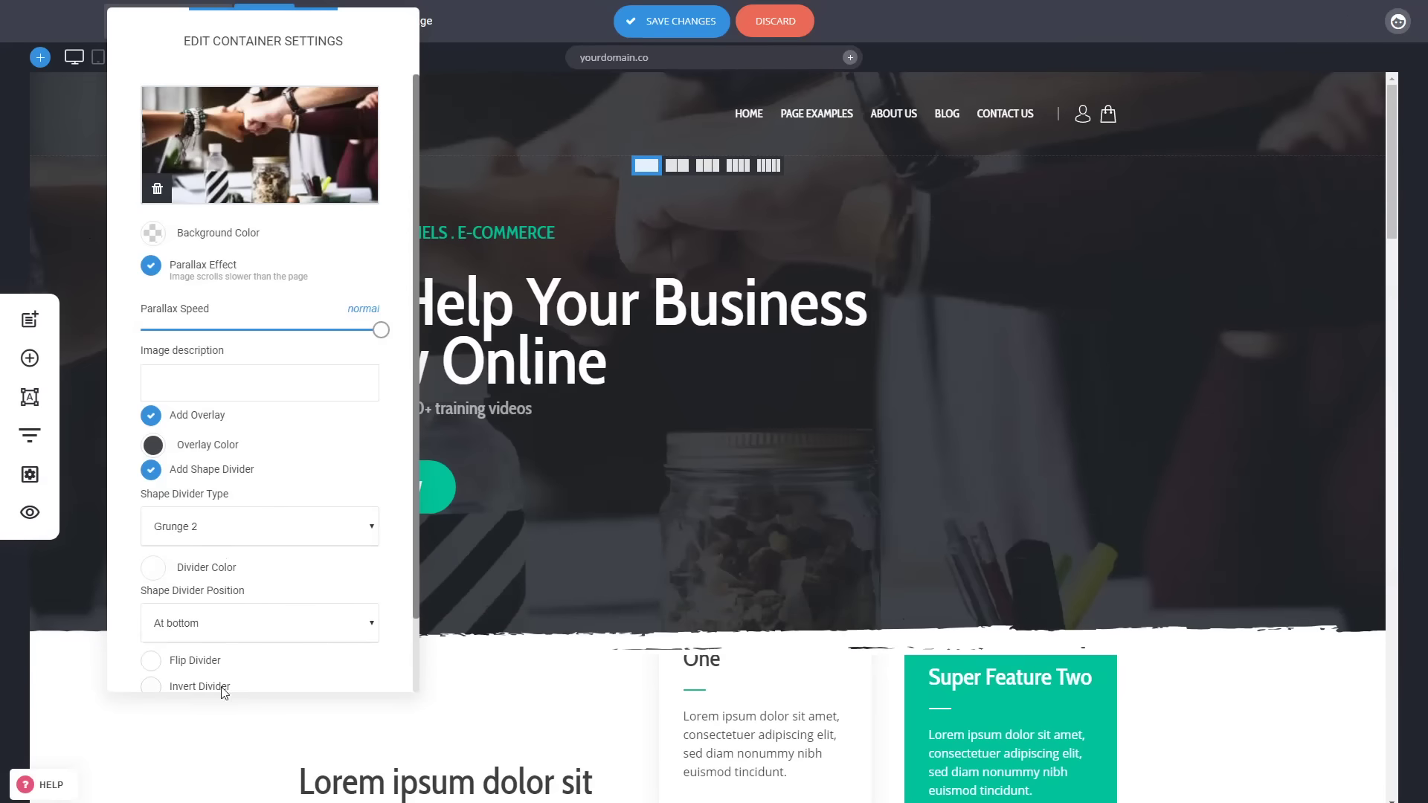
key("Down")
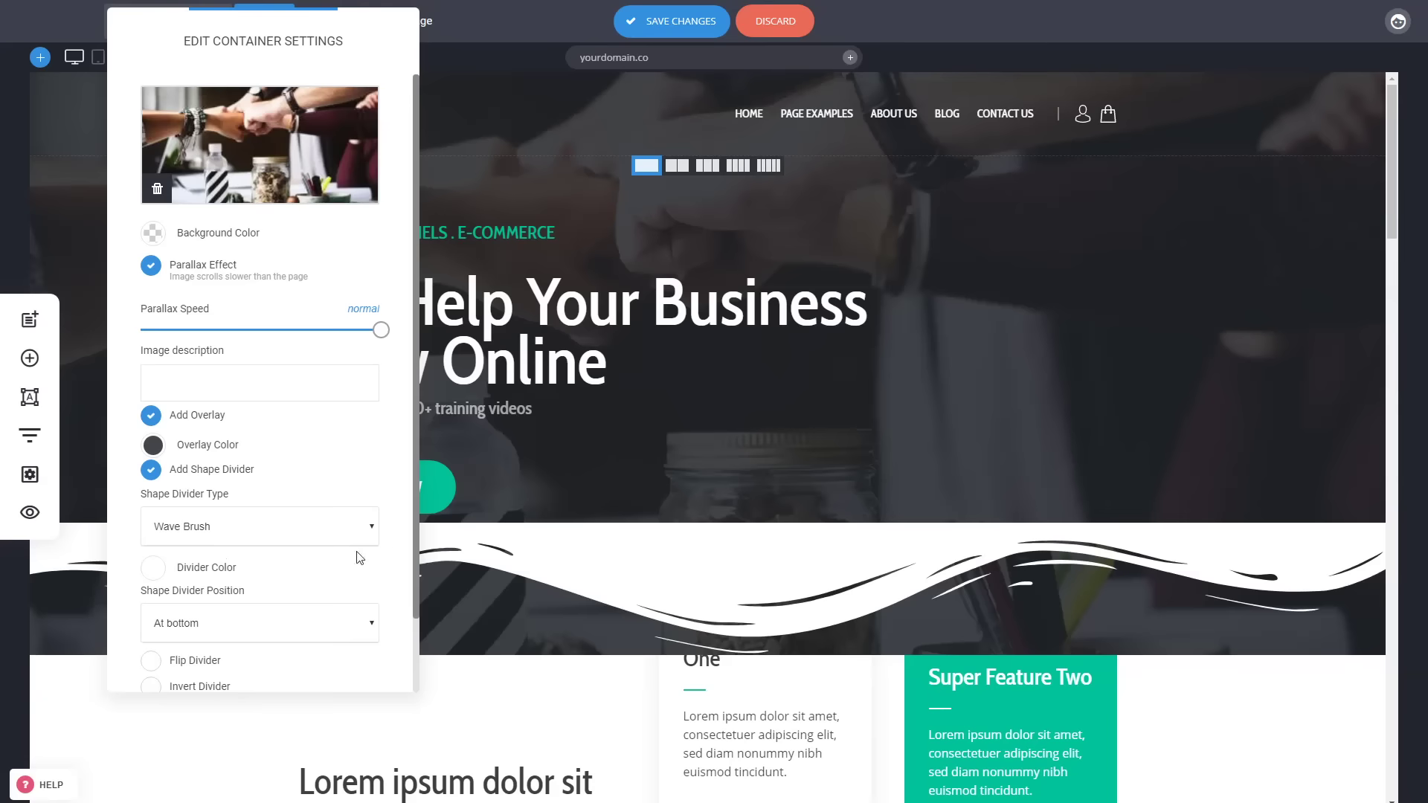
scroll(212, 681, "down", 2)
left_click(210, 611)
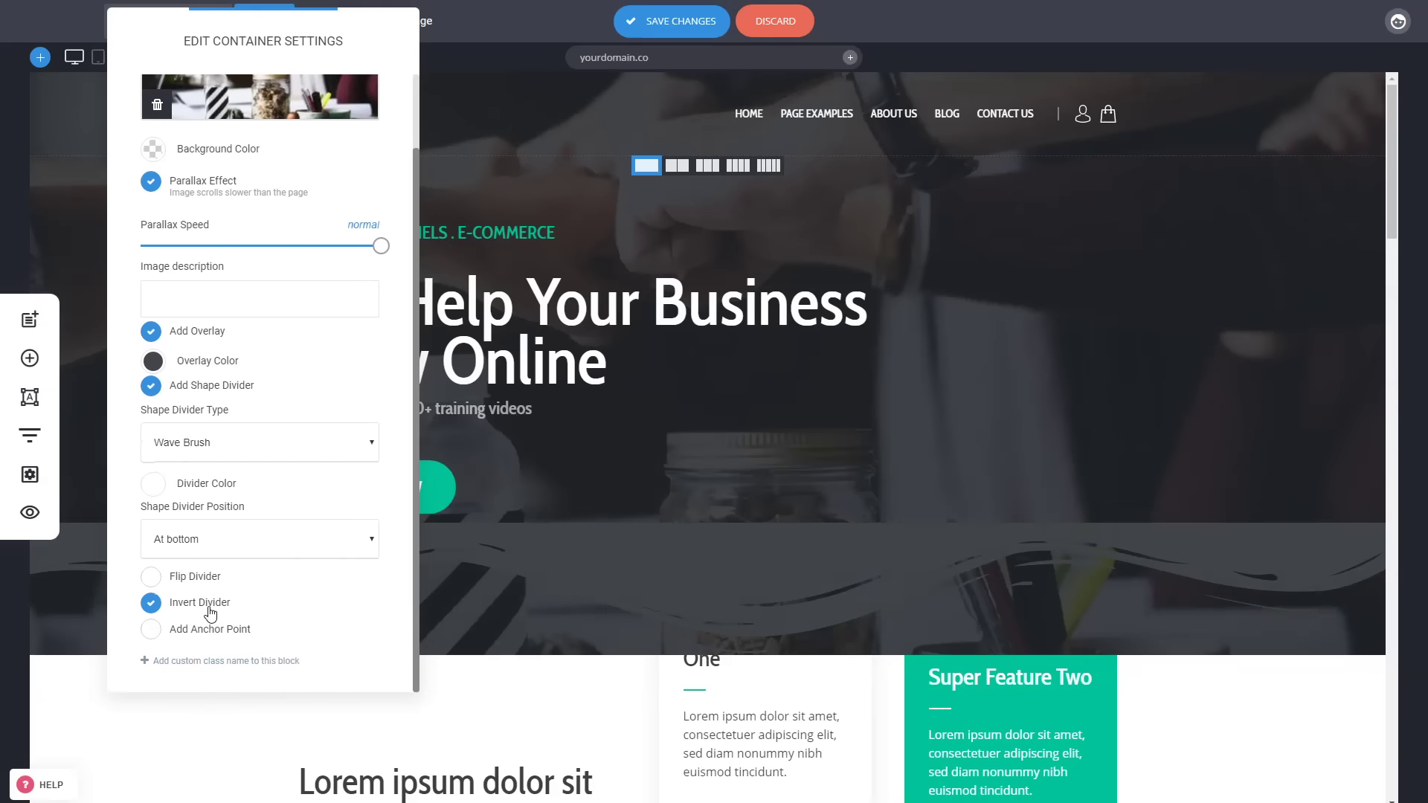
left_click(1285, 723)
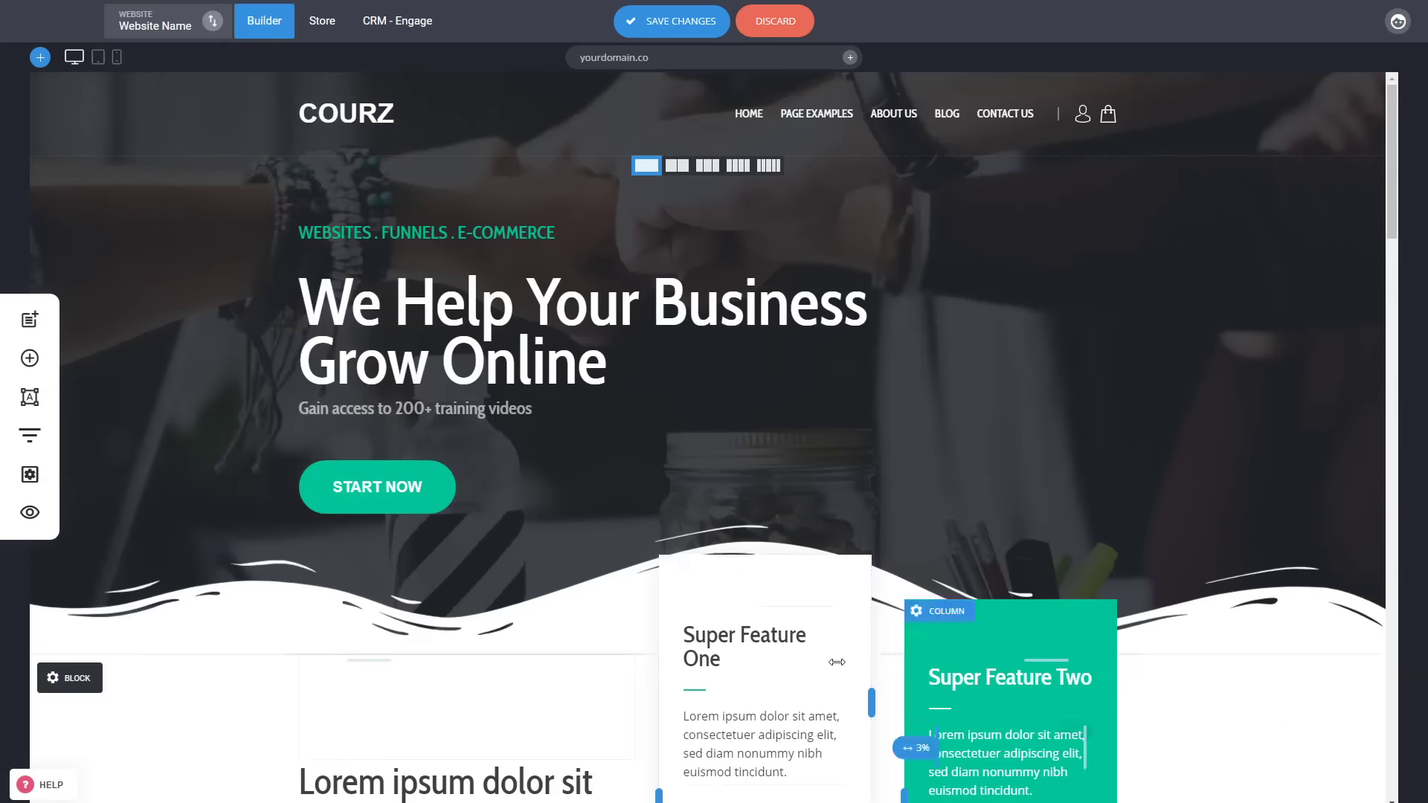
scroll(1232, 736, "down", 6)
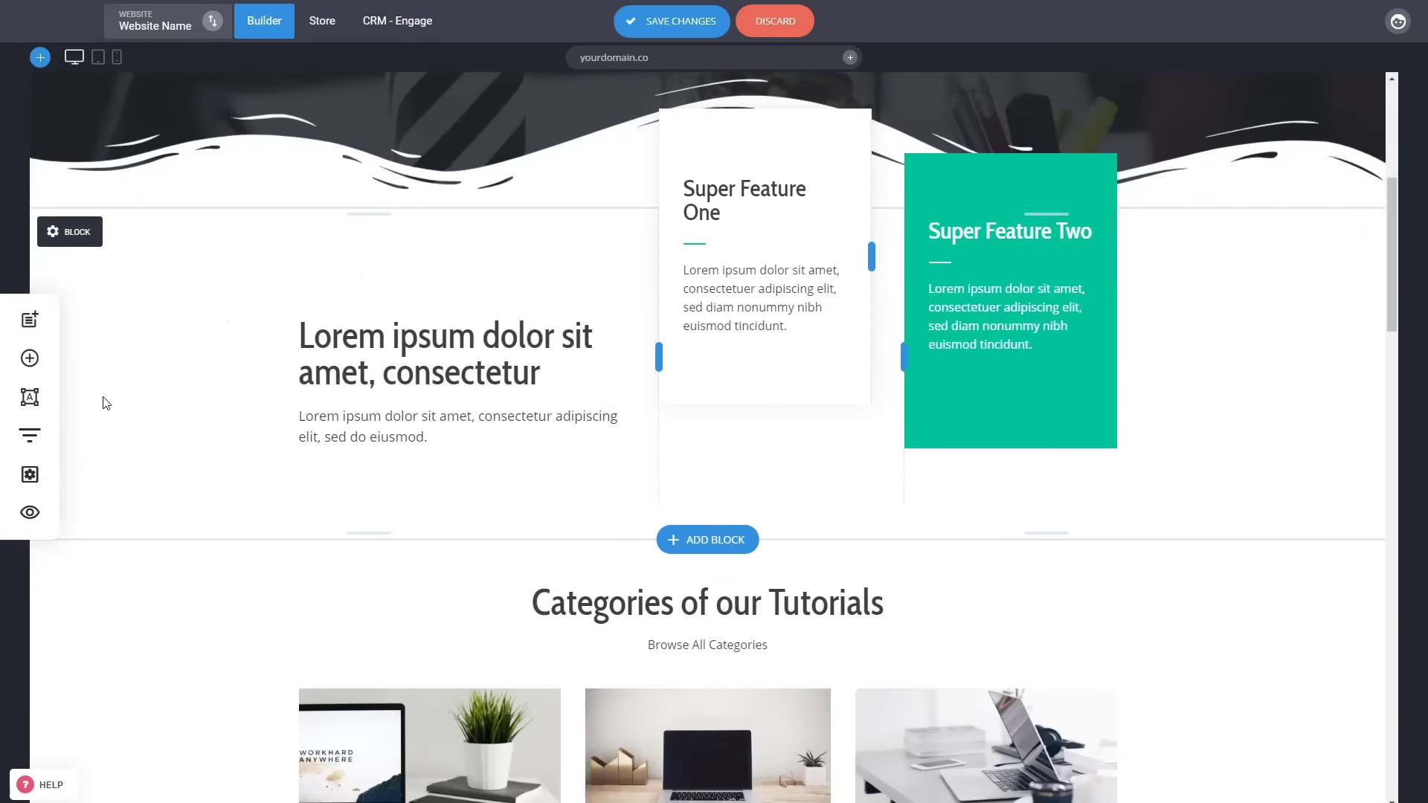
left_click(29, 357)
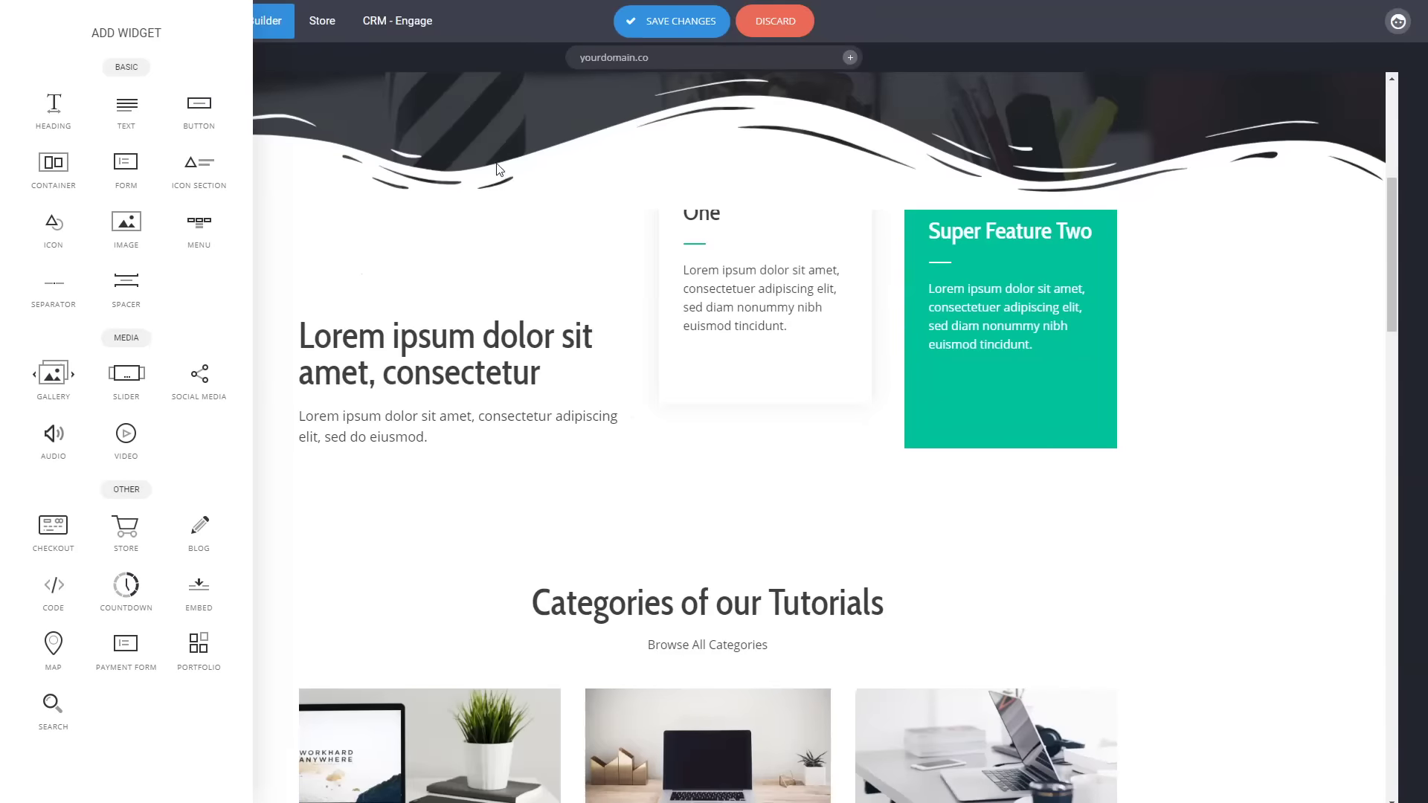
left_click(1238, 371)
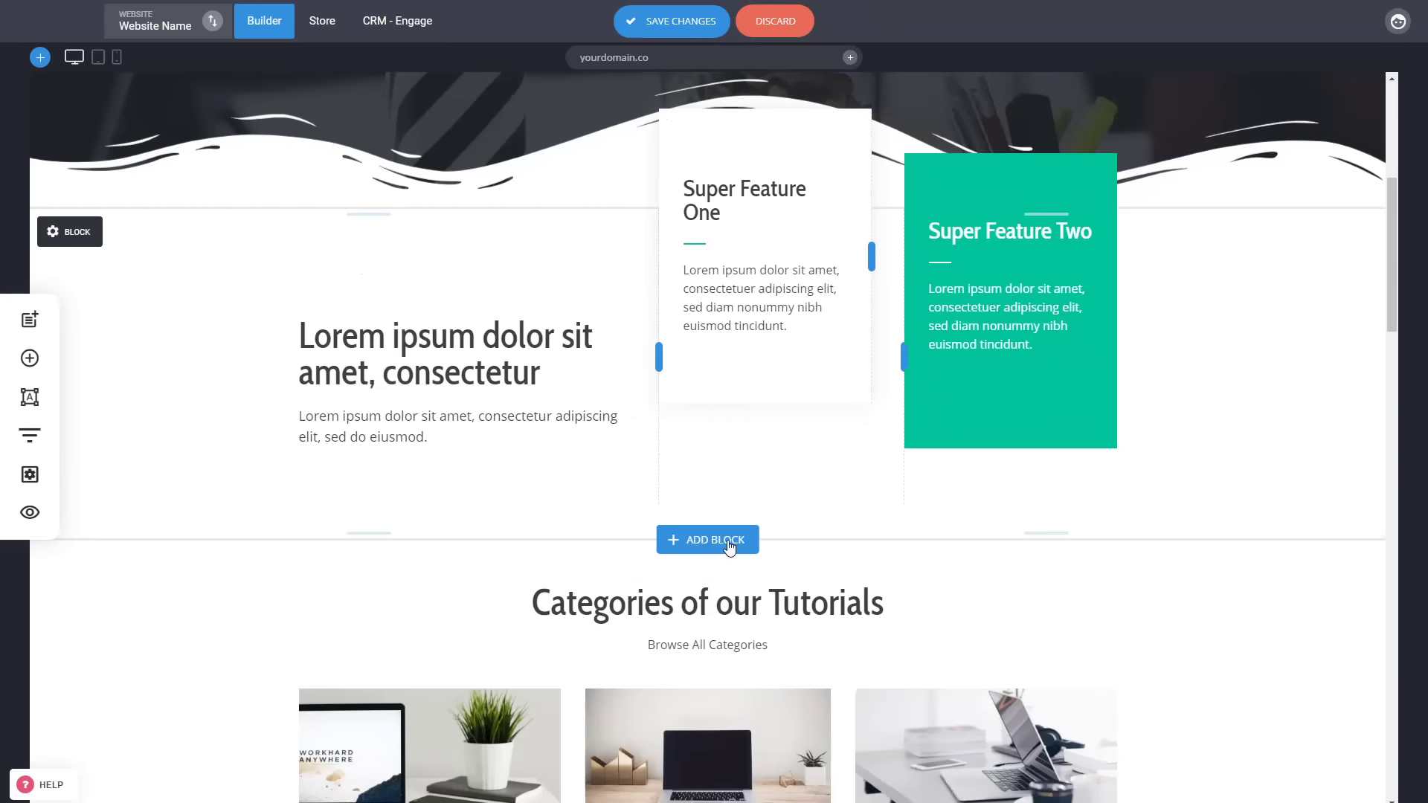
Step: Add a block below the feature cards, browsing the Image & Text and Video templates
left_click(728, 546)
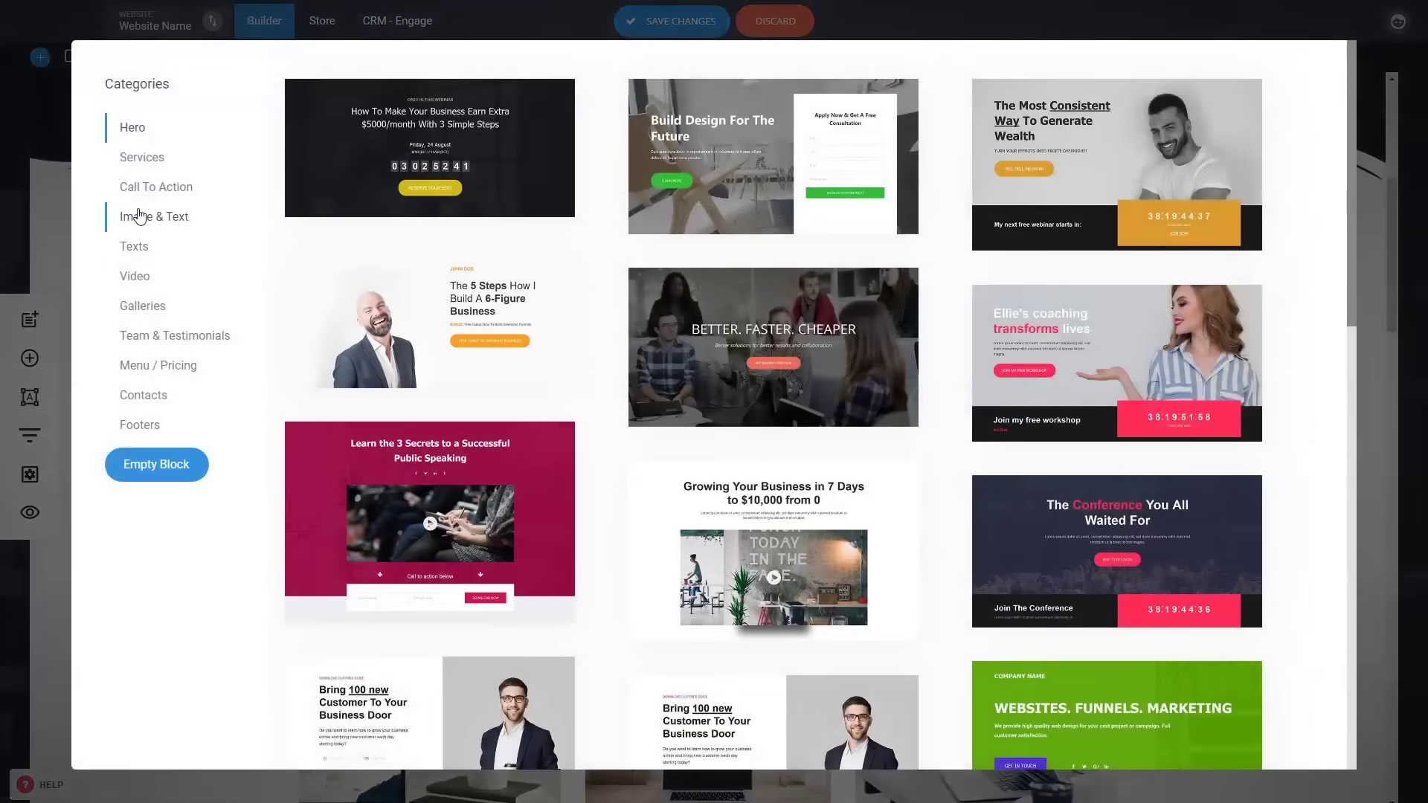
left_click(139, 215)
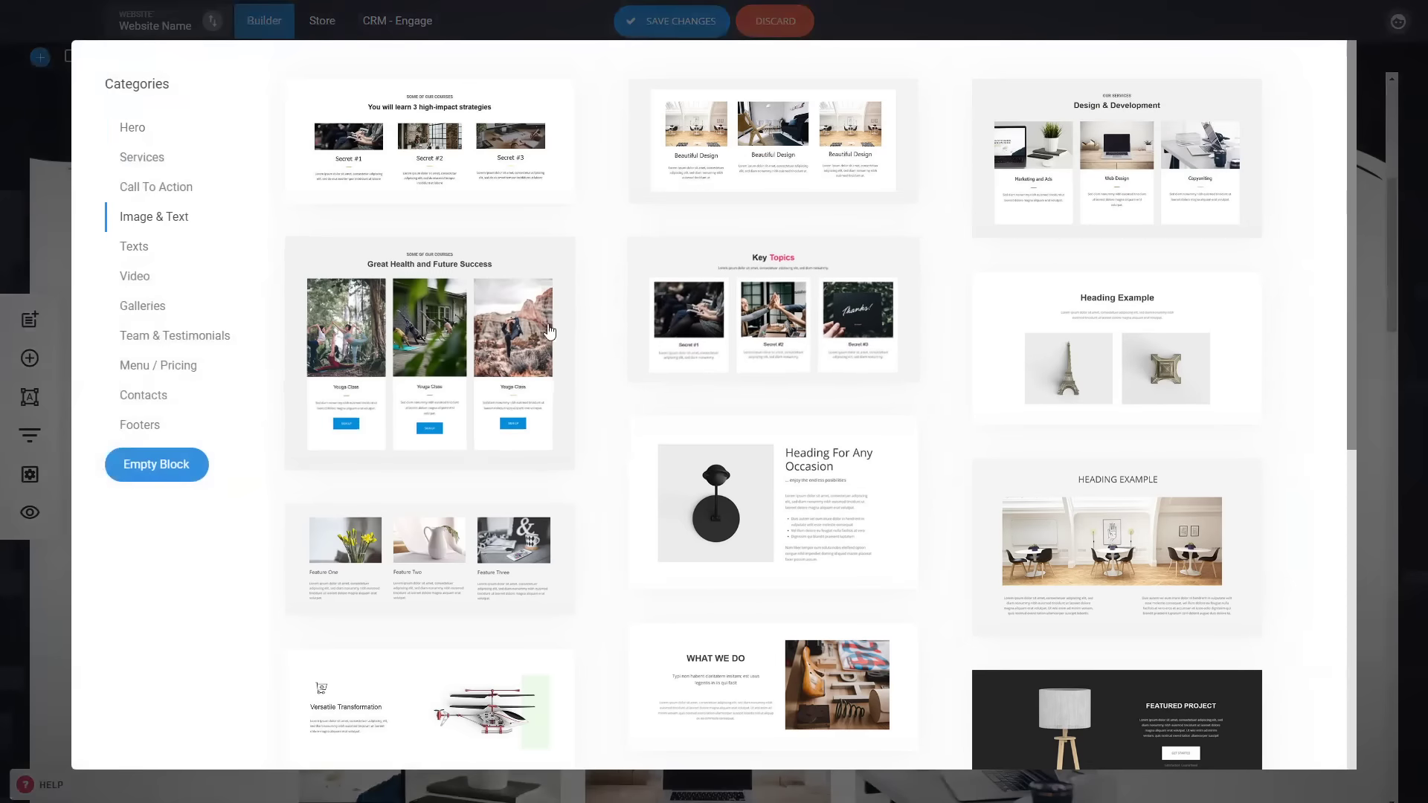
left_click(135, 277)
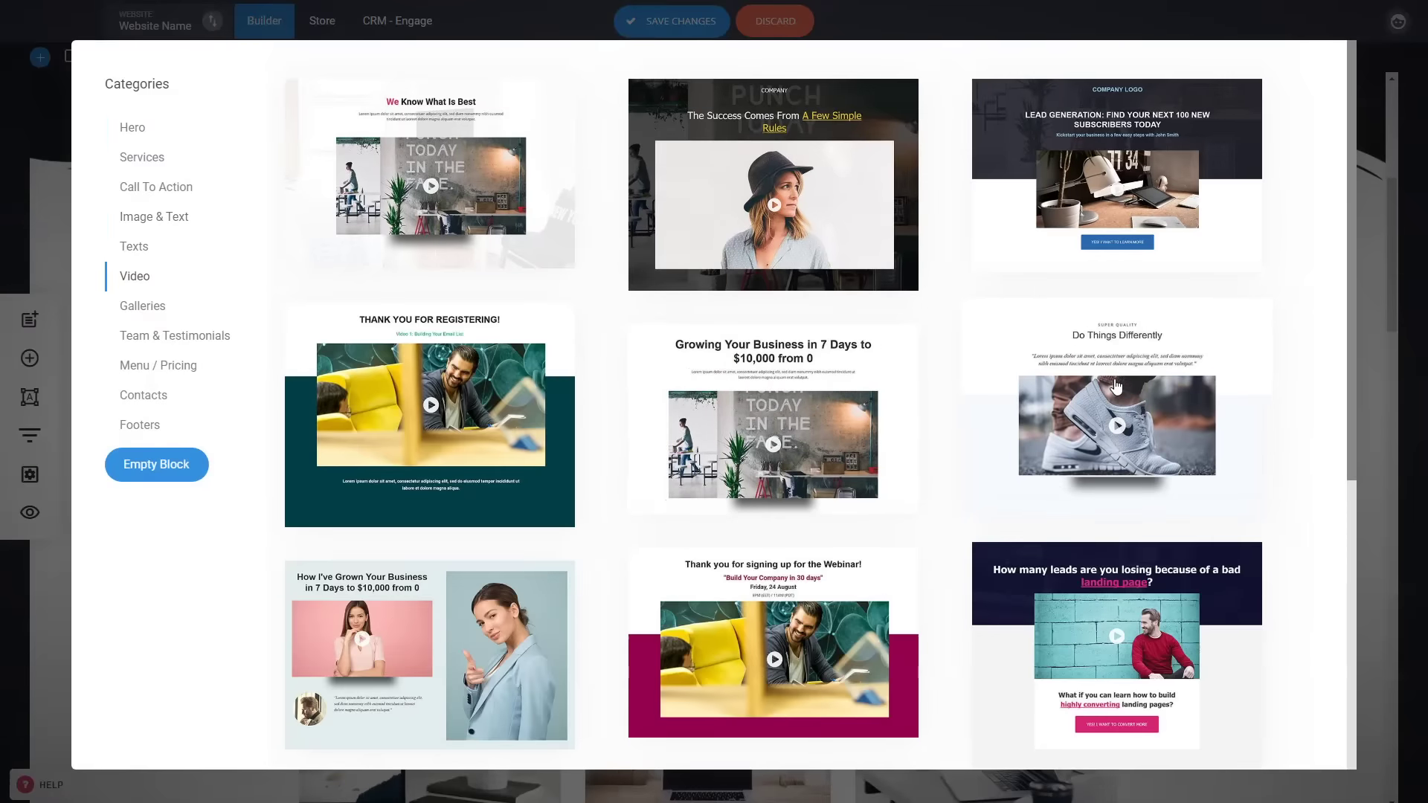
scroll(1078, 416, "down", 2)
Step: Insert the Do Things Differently shoe video block and review its Video Settings
left_click(1069, 275)
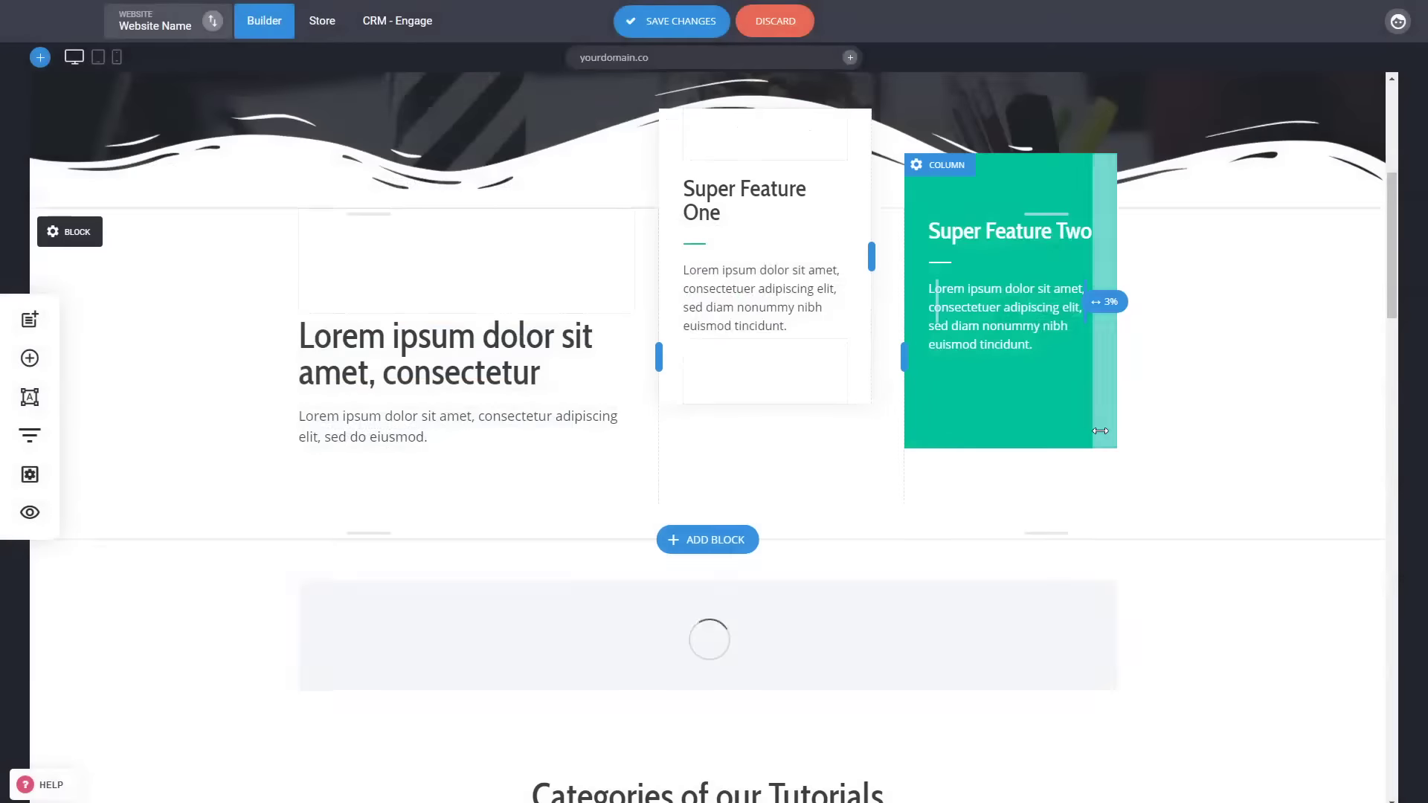
scroll(807, 287, "down", 5)
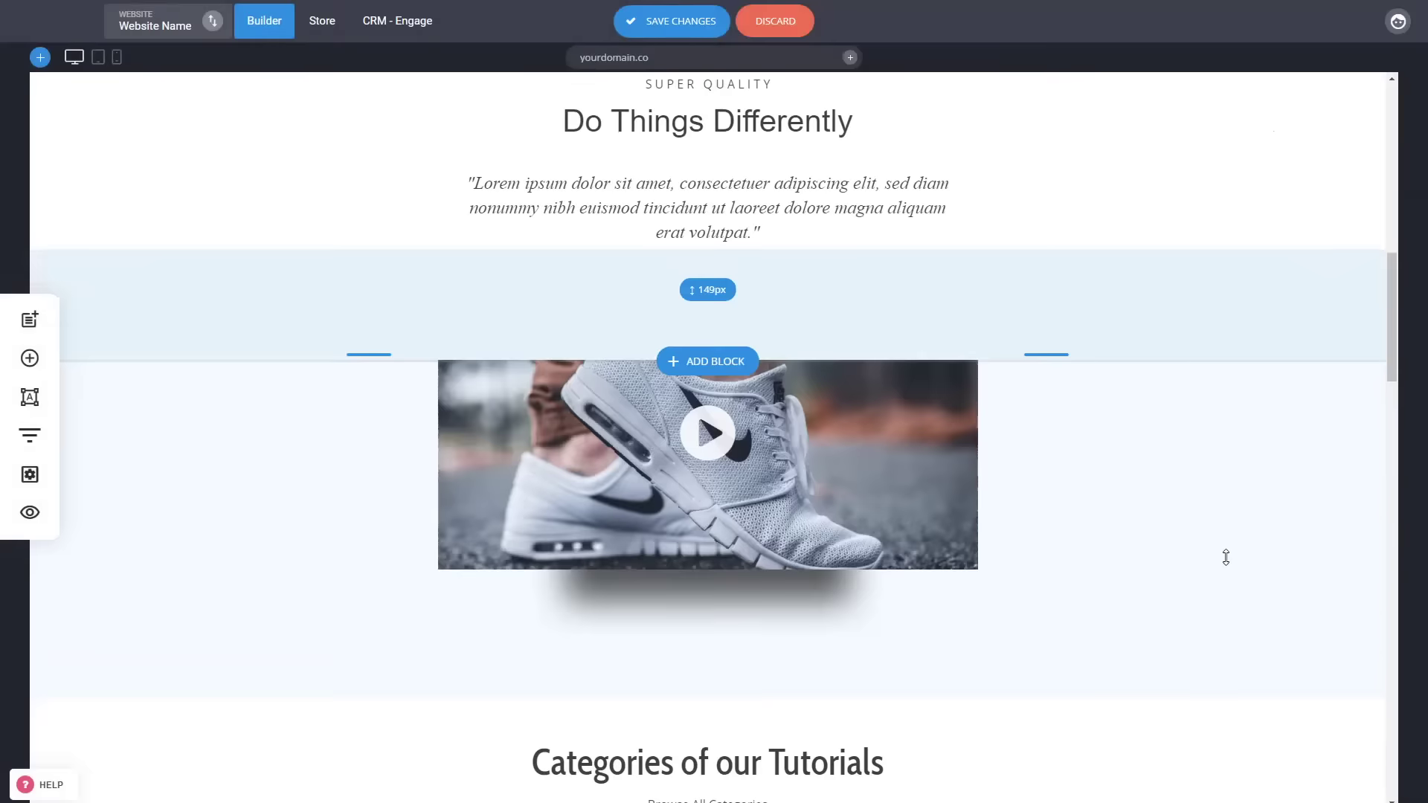
left_click(922, 495)
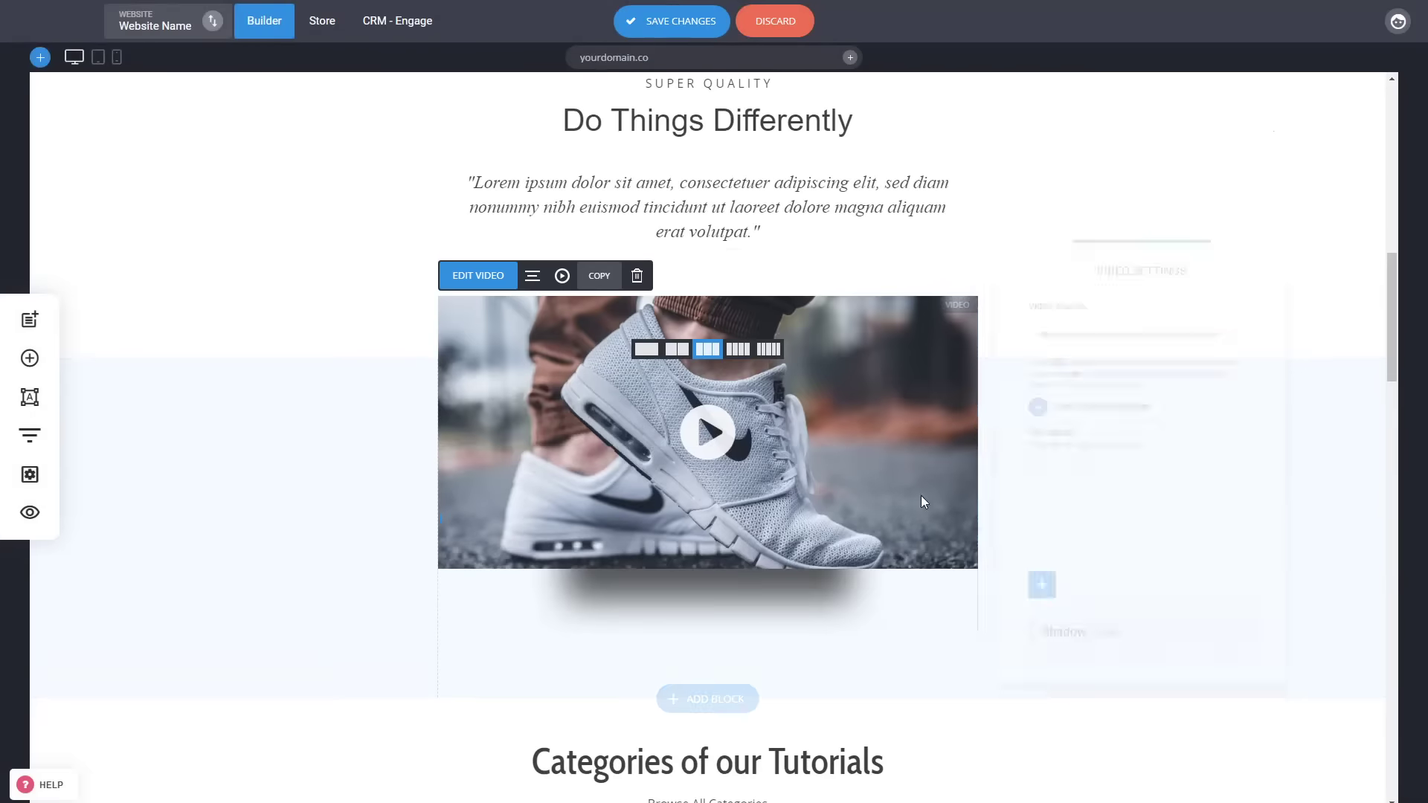
left_click(1343, 209)
Step: Save the page changes with SAVE CHANGES
scroll(1155, 587, "down", 1)
scroll(1157, 589, "up", 3)
scroll(1157, 589, "up", 3)
left_click(678, 21)
Step: Preview the homepage in phone layout and scroll through the mobile page
left_click(117, 58)
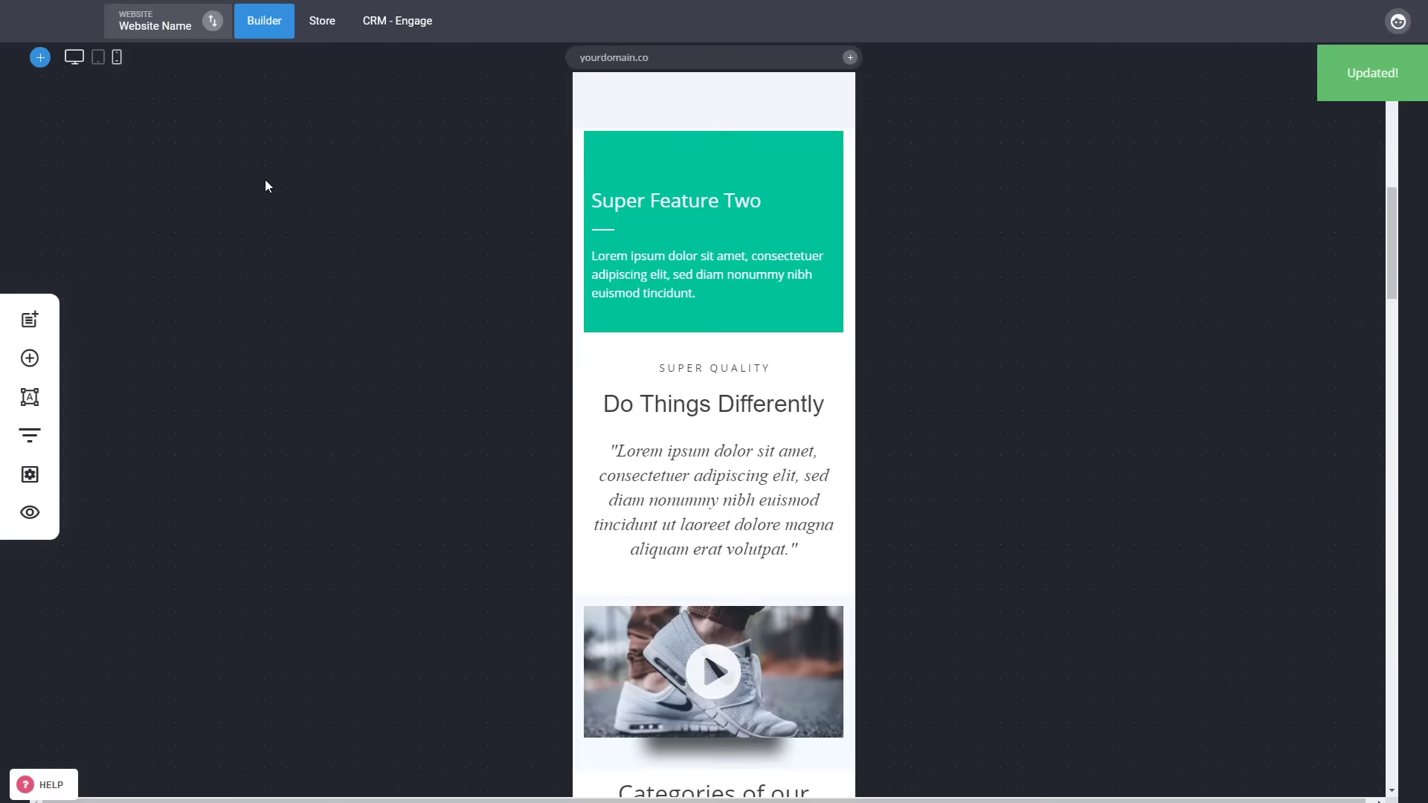
scroll(776, 323, "up", 5)
scroll(778, 324, "down", 5)
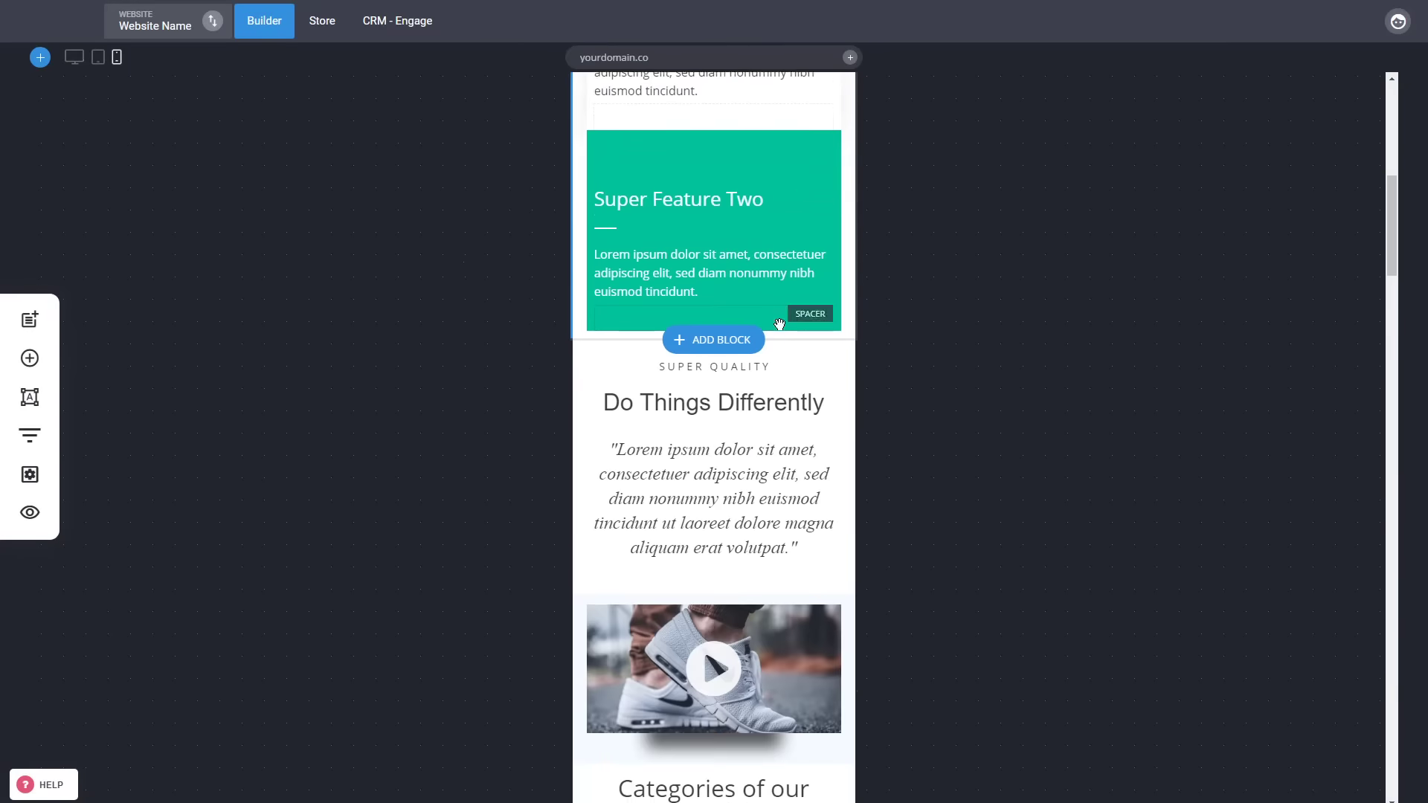
scroll(778, 324, "down", 3)
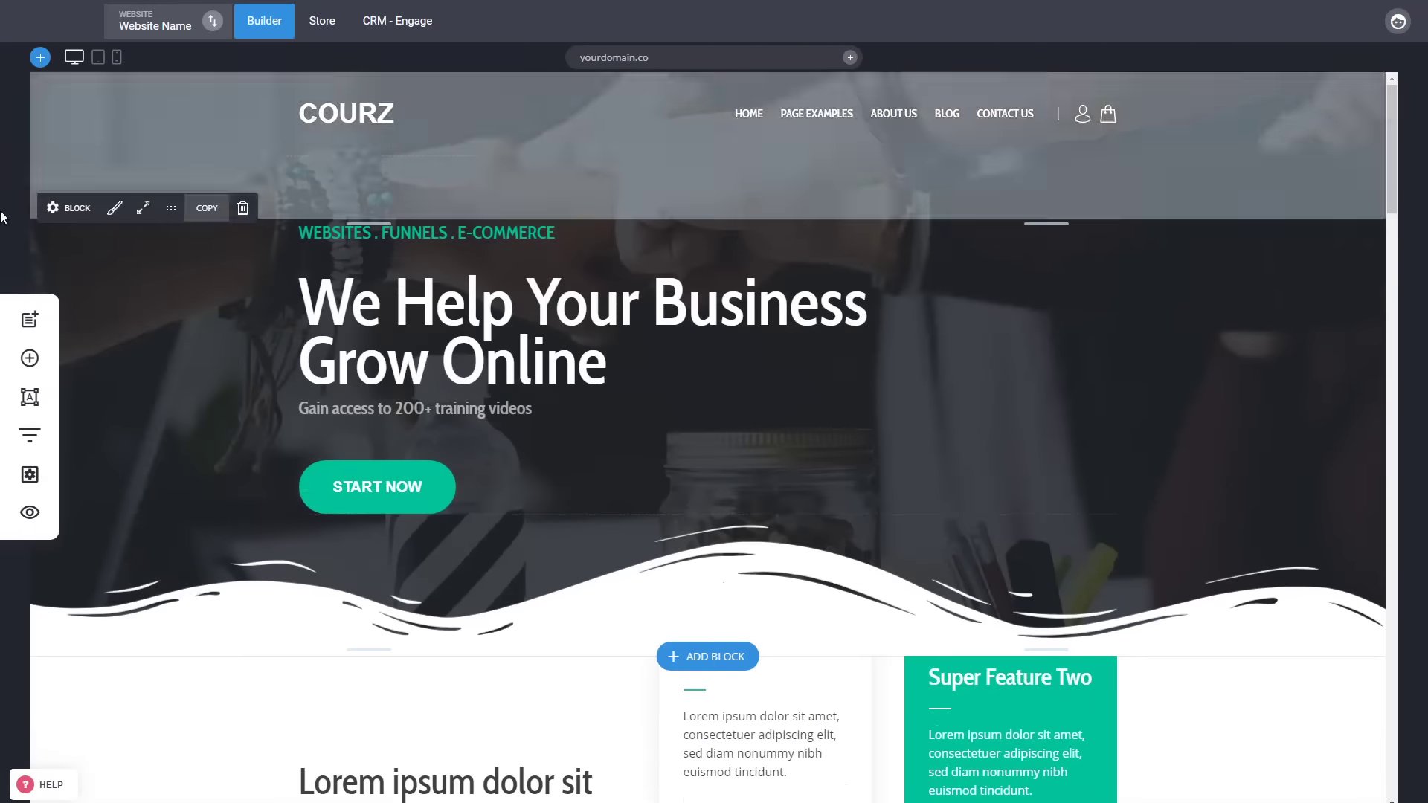
left_click(30, 320)
left_click(137, 87)
left_click(358, 227)
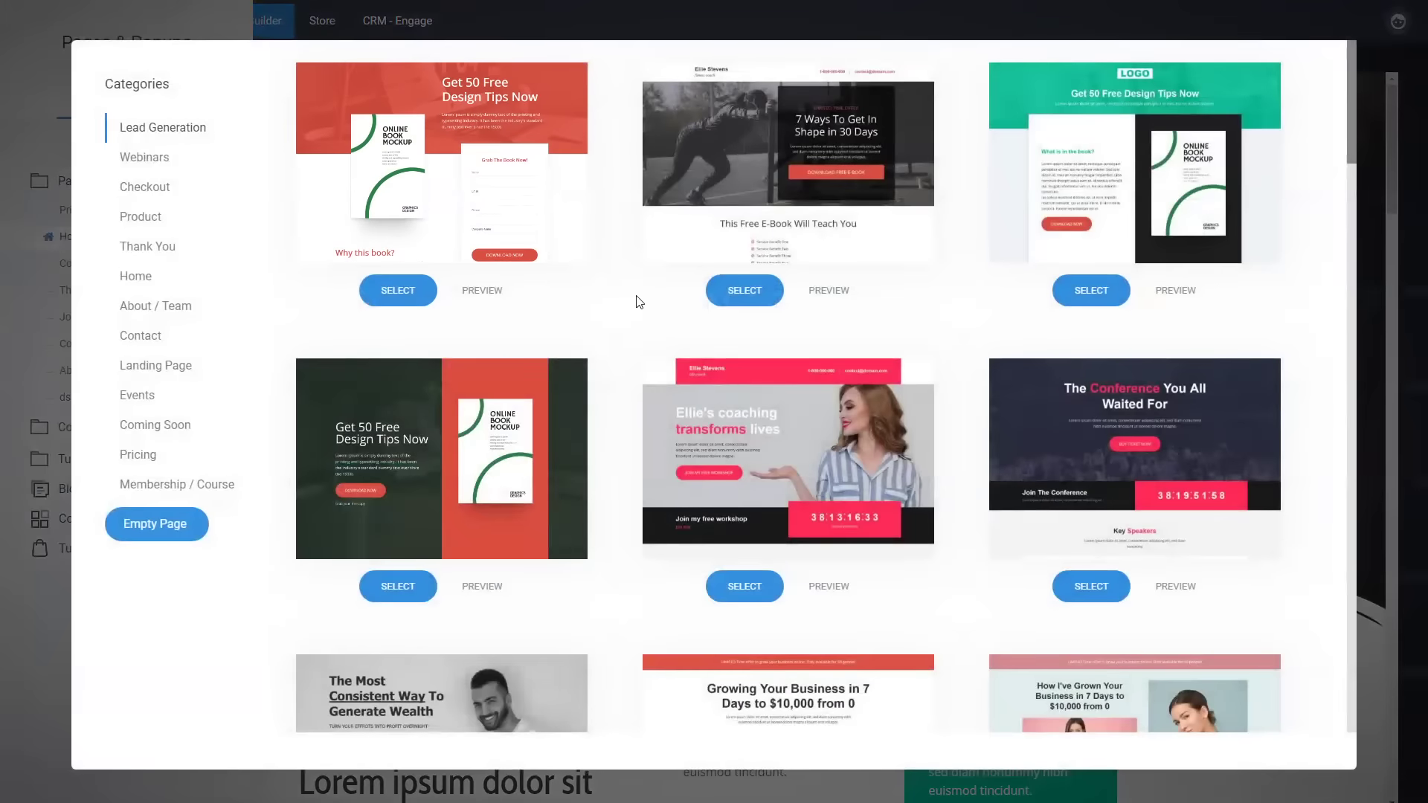
left_click(136, 336)
scroll(632, 319, "down", 1)
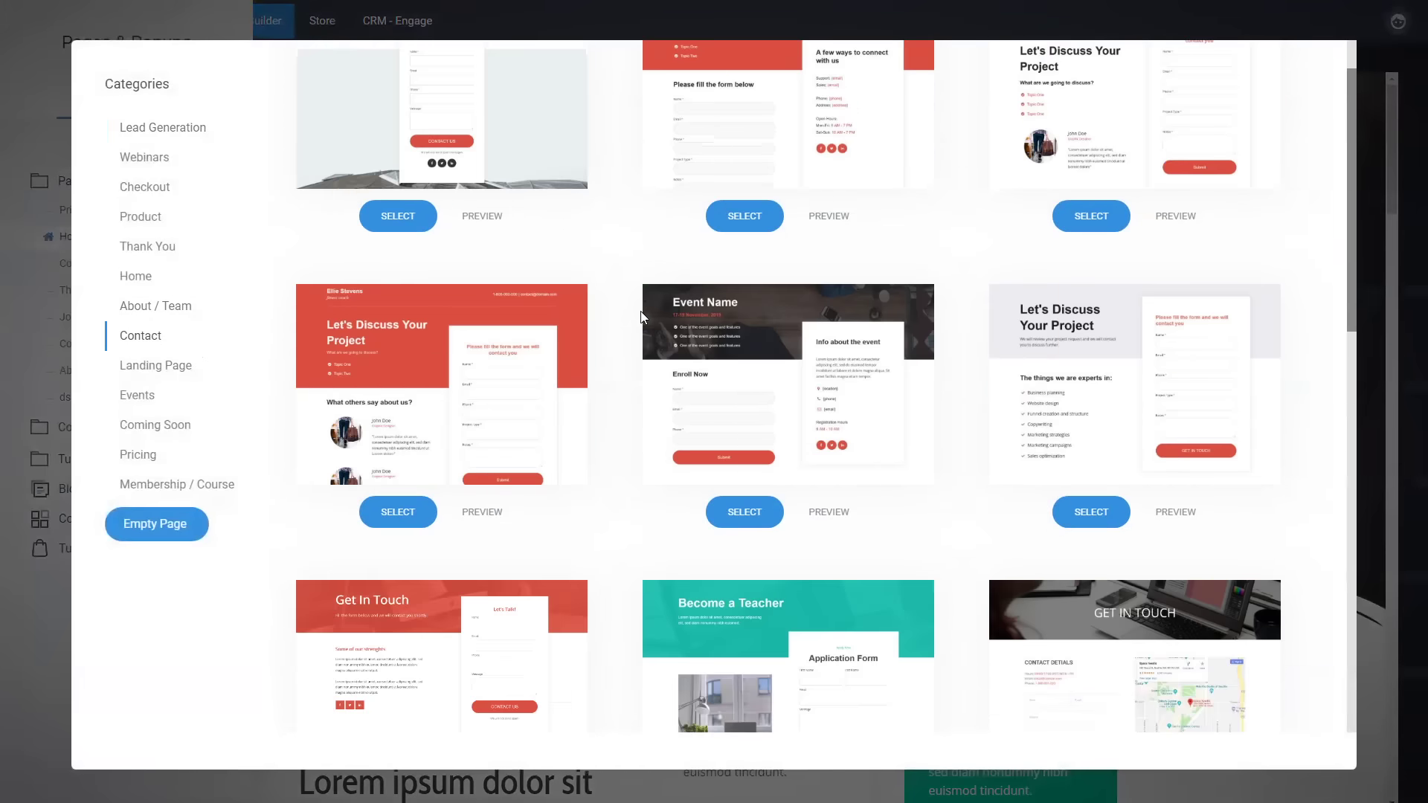
left_click(142, 190)
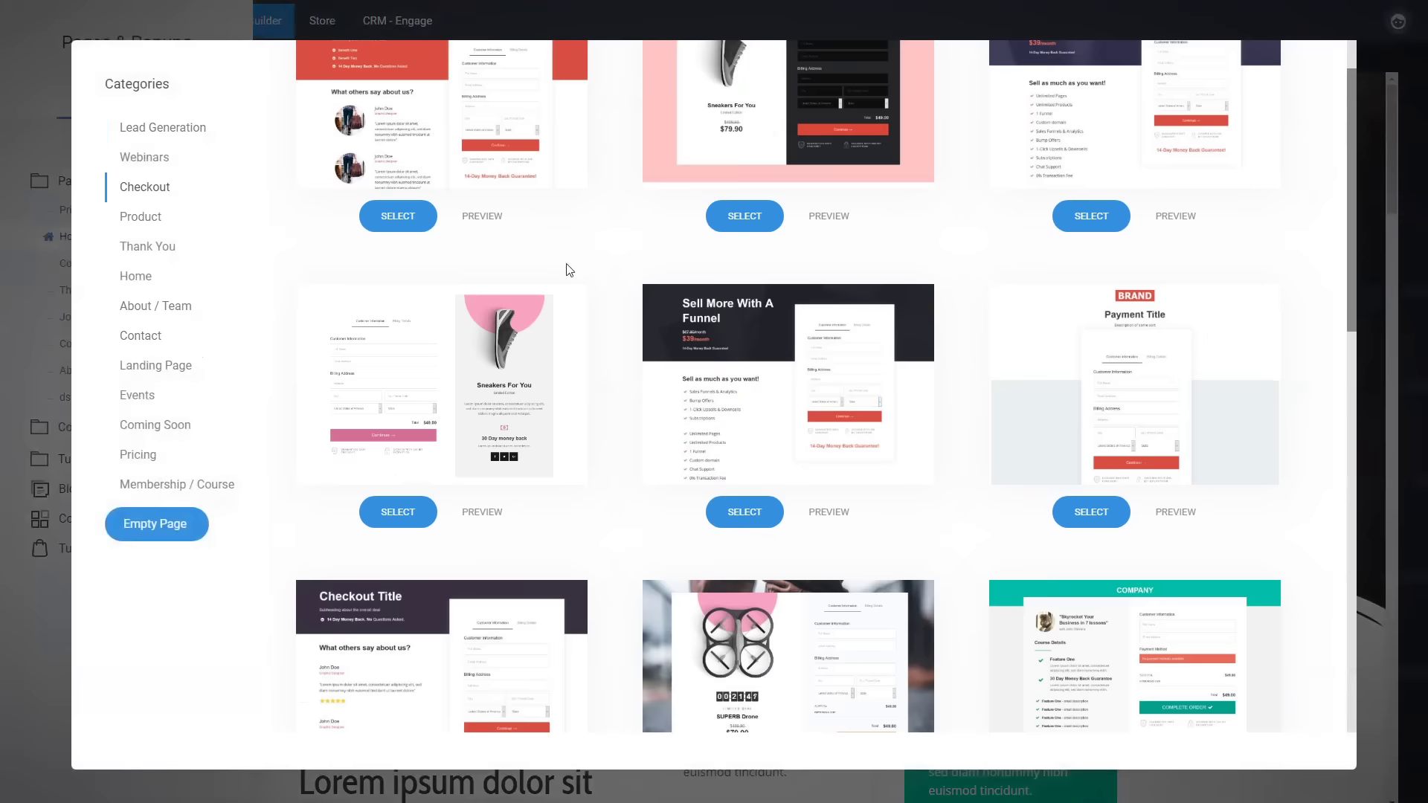
left_click(129, 221)
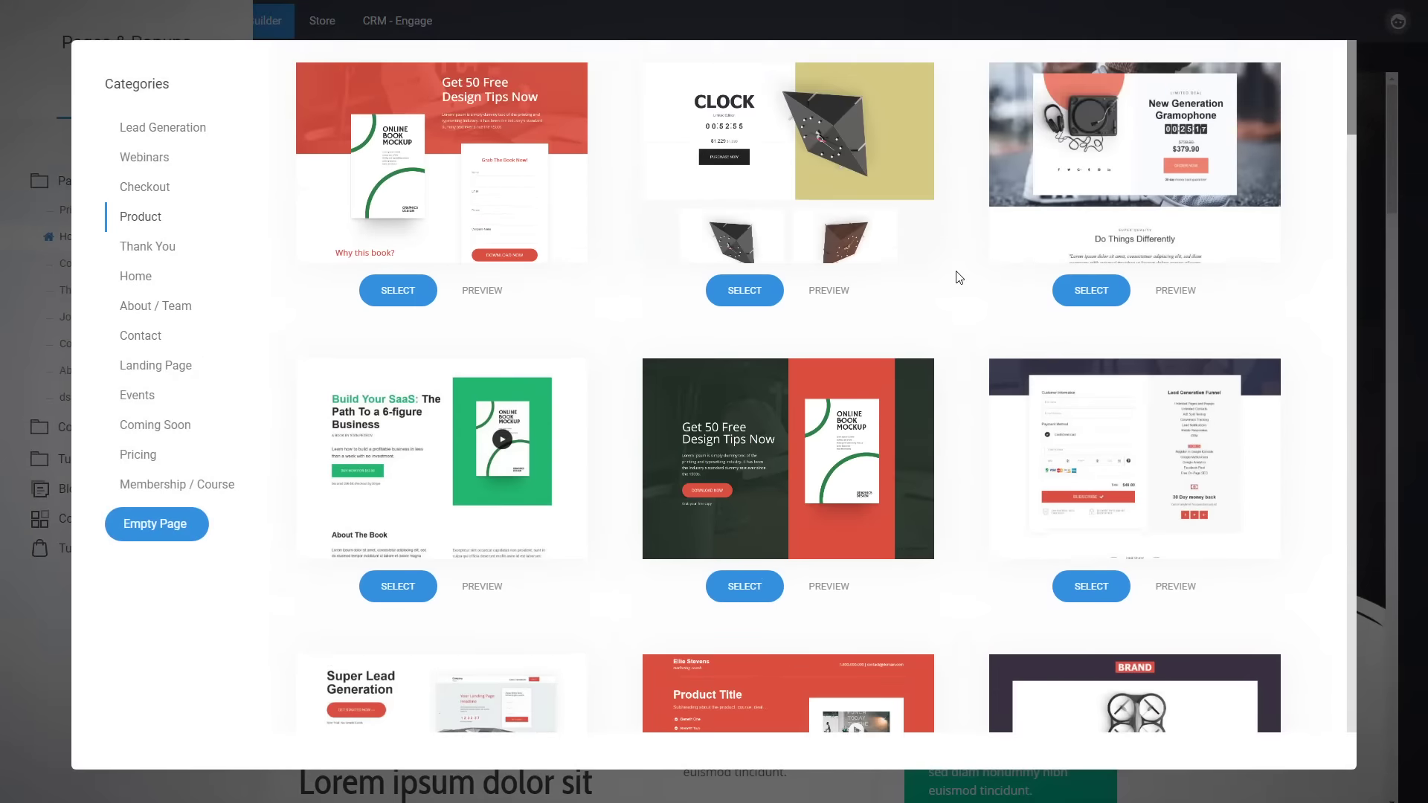
scroll(959, 278, "down", 7)
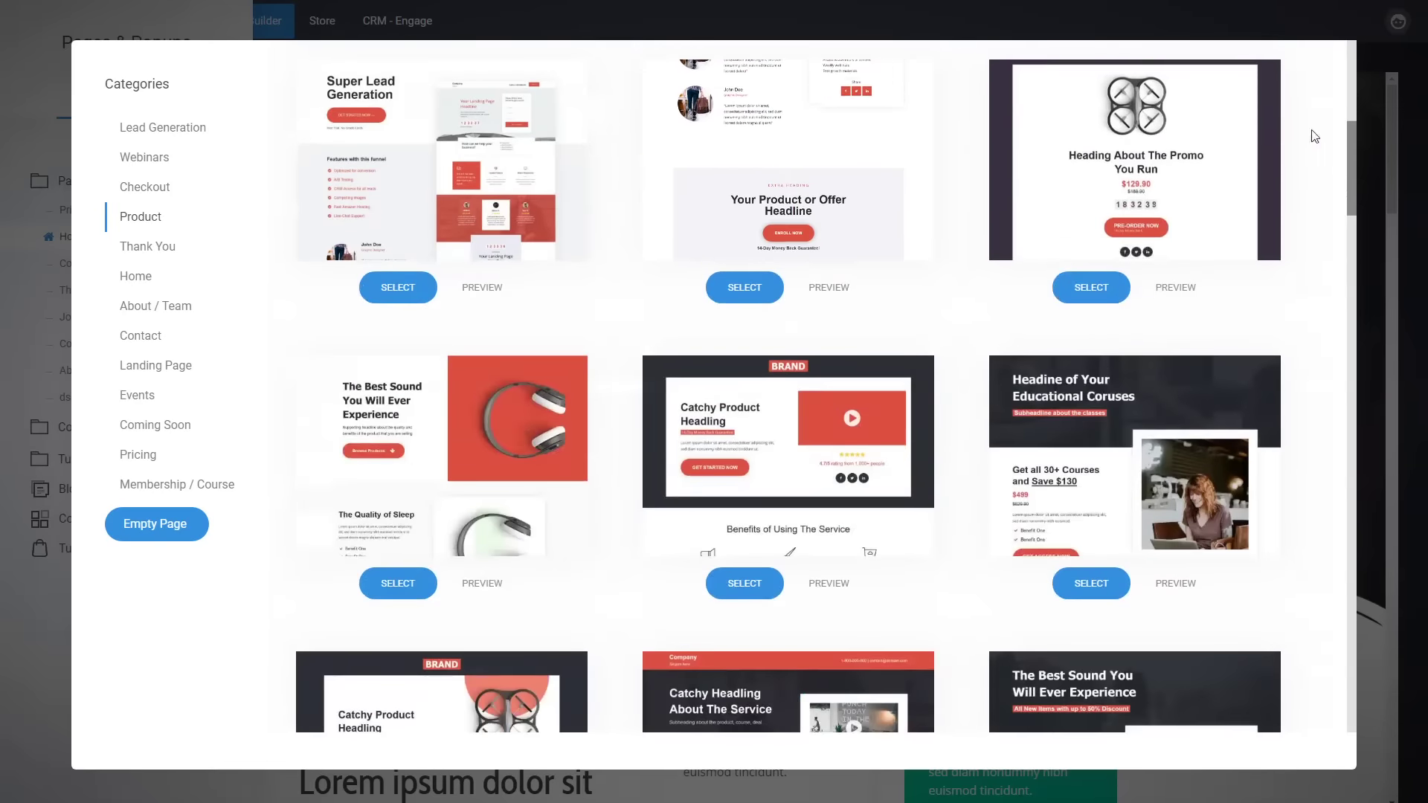
left_click(1374, 131)
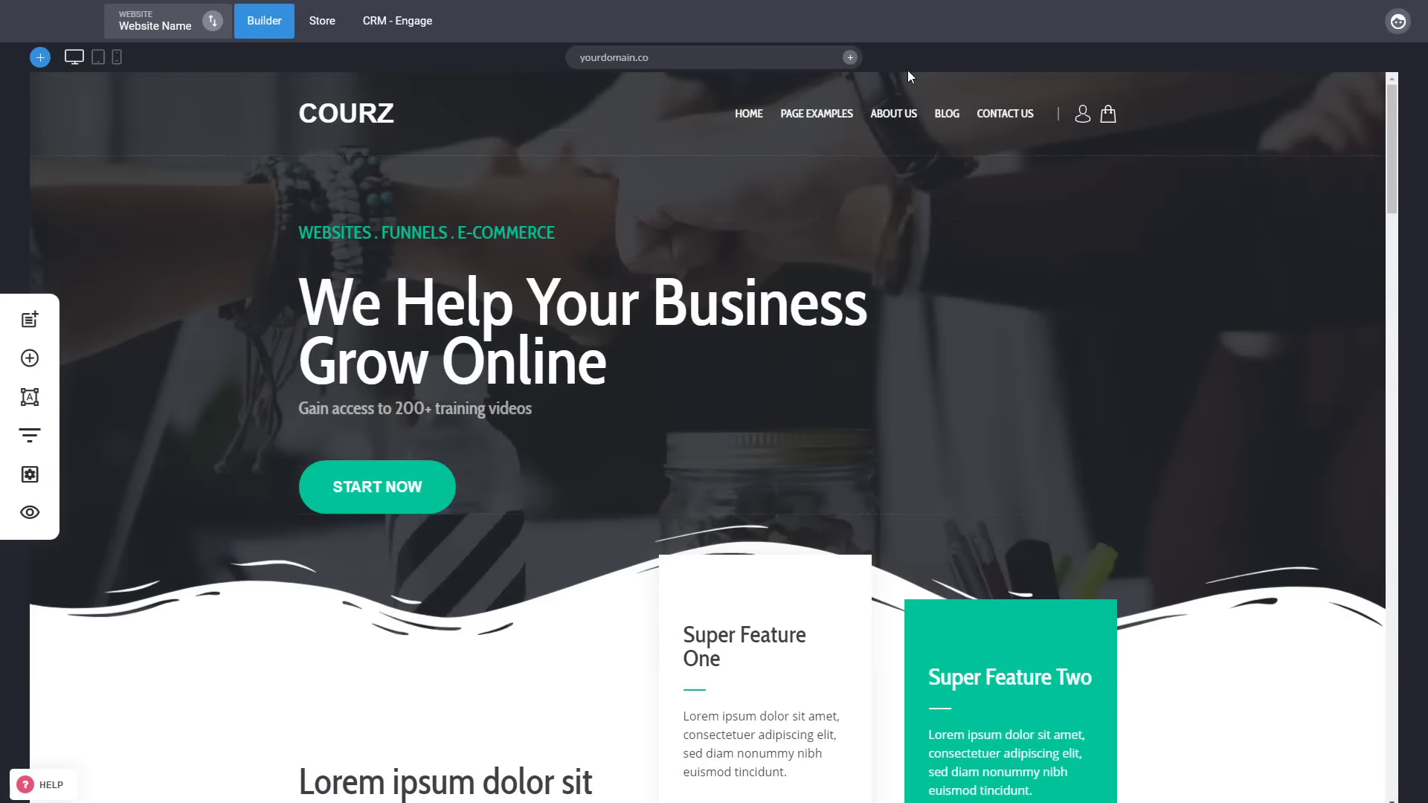
Step: Open the website's domain settings, then close them
left_click(850, 59)
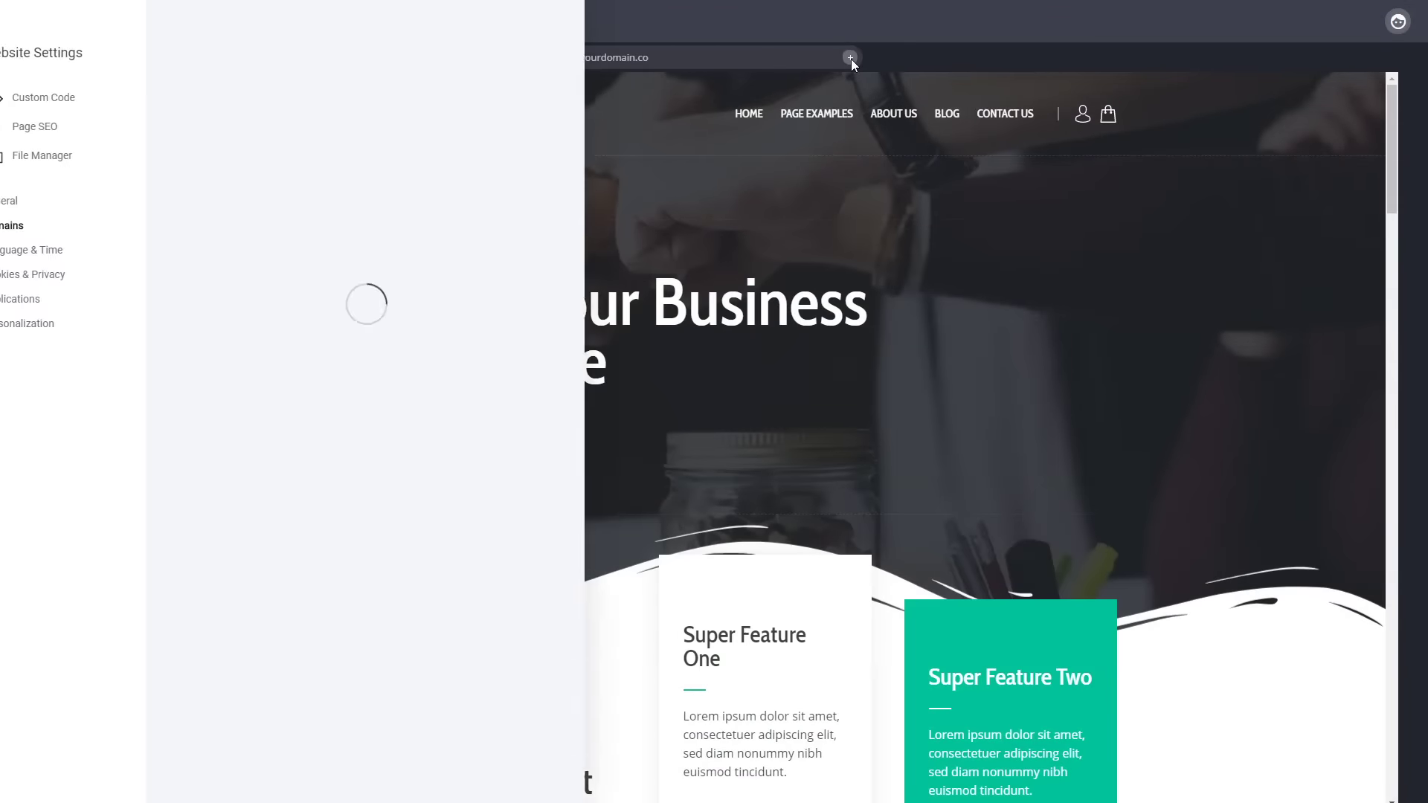
left_click(1079, 239)
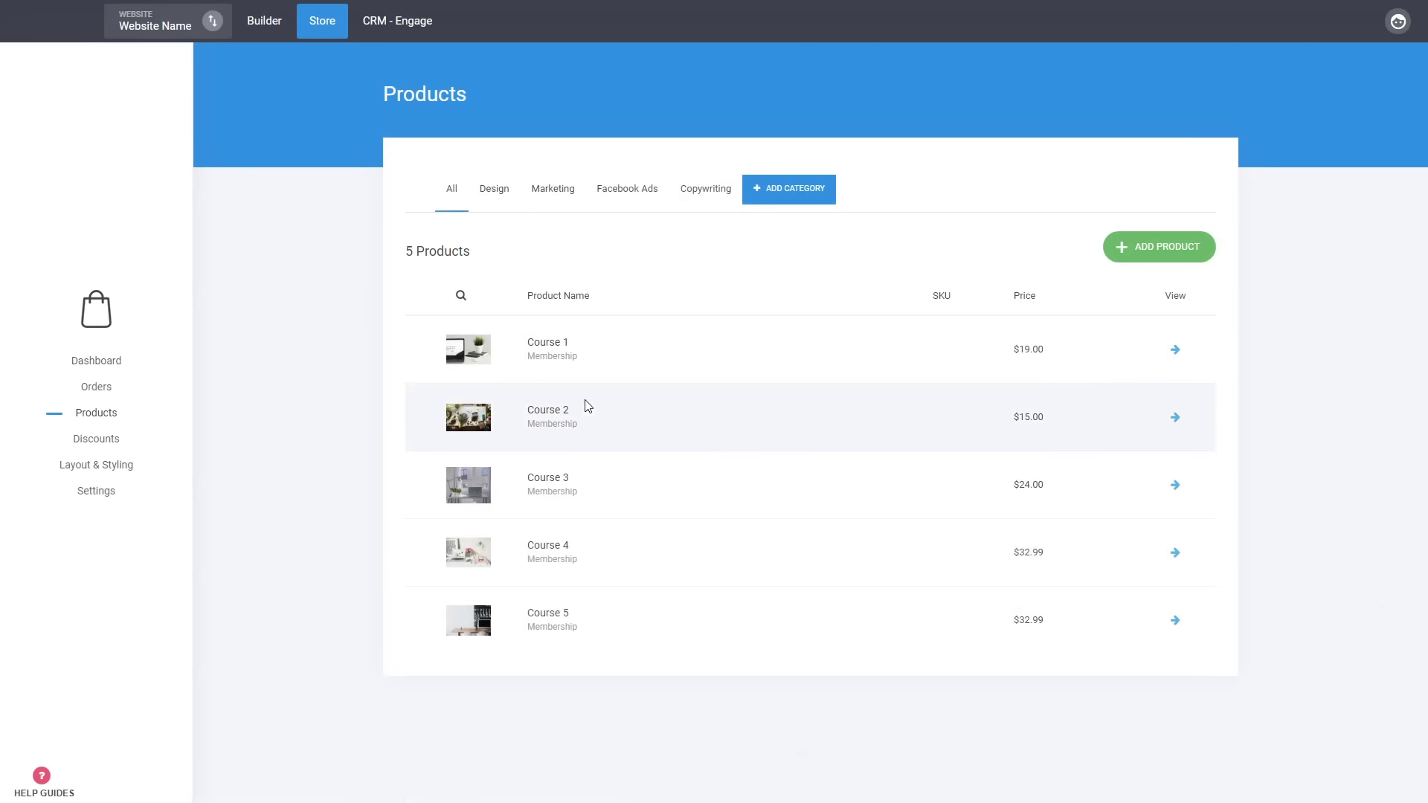
Step: Start adding a new store product, then dismiss the product-type chooser
left_click(1155, 253)
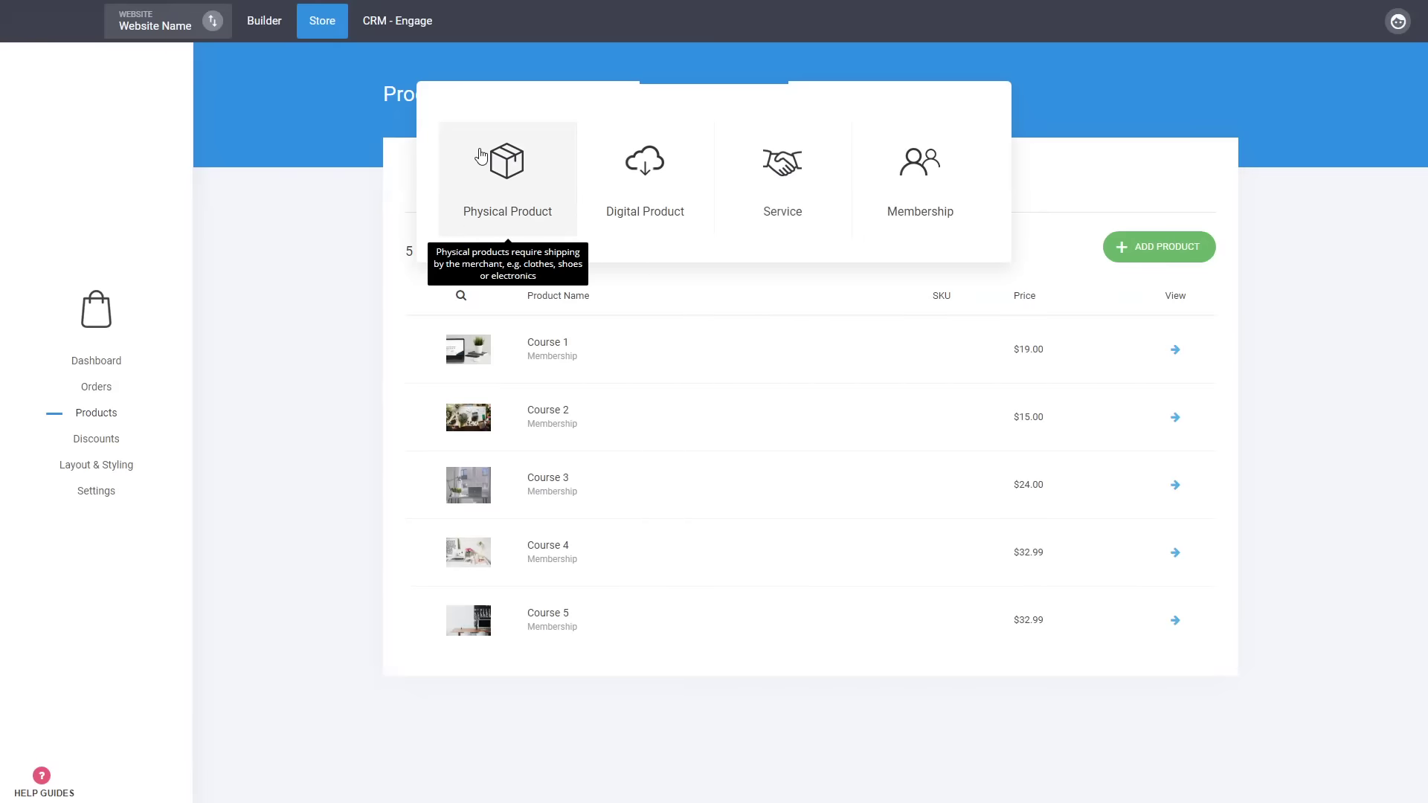
left_click(930, 214)
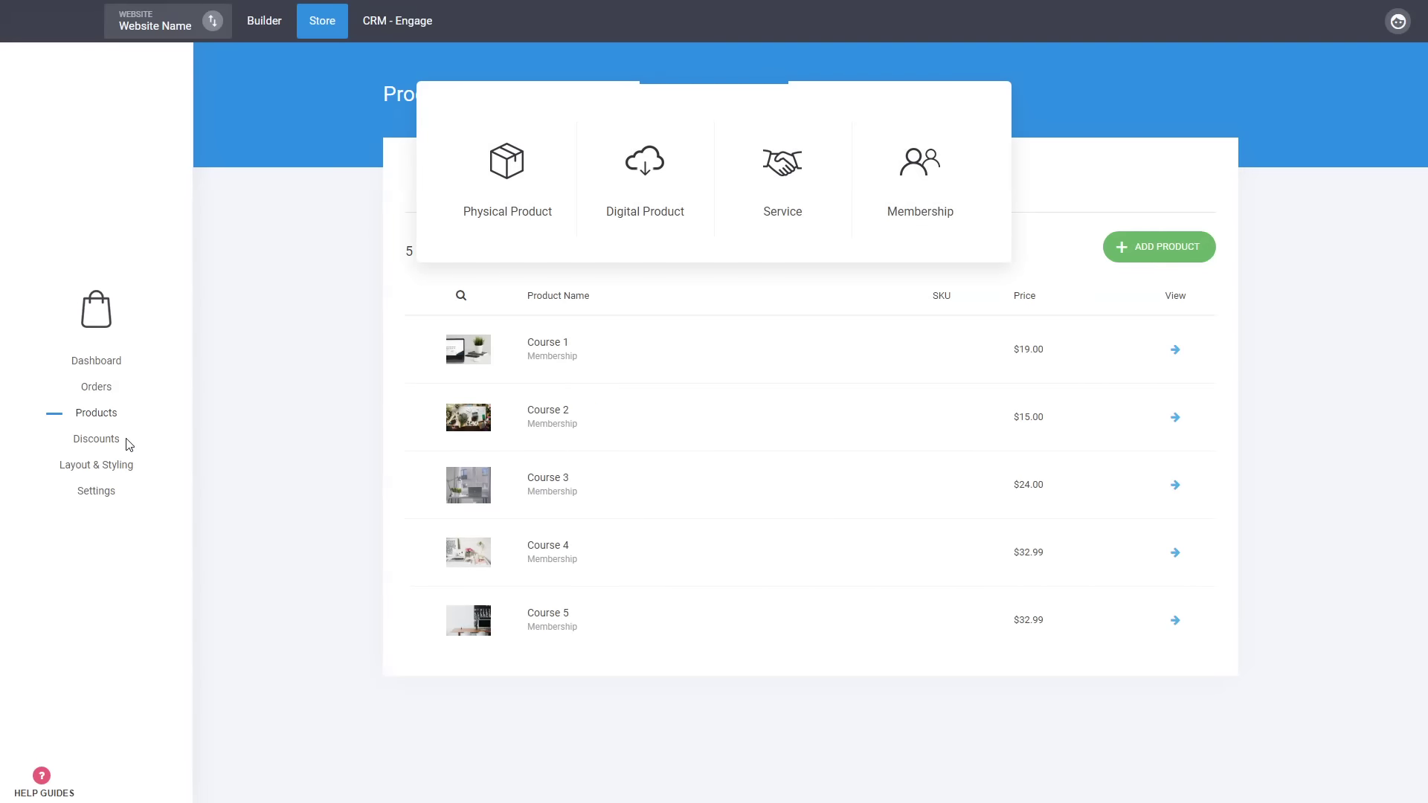
left_click(264, 20)
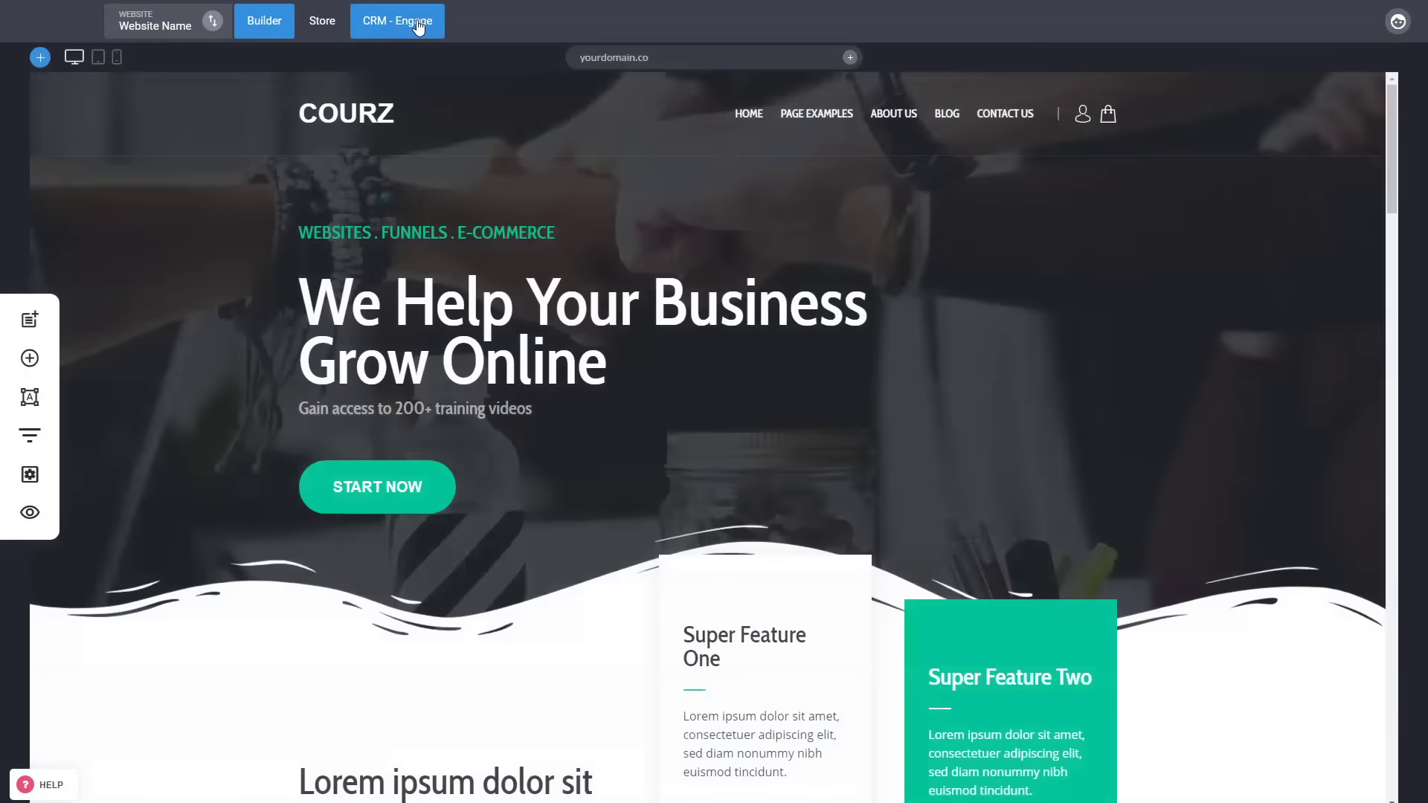
Step: In CRM, open the contact's record, expand its form submissions, and return to the contacts list
left_click(418, 26)
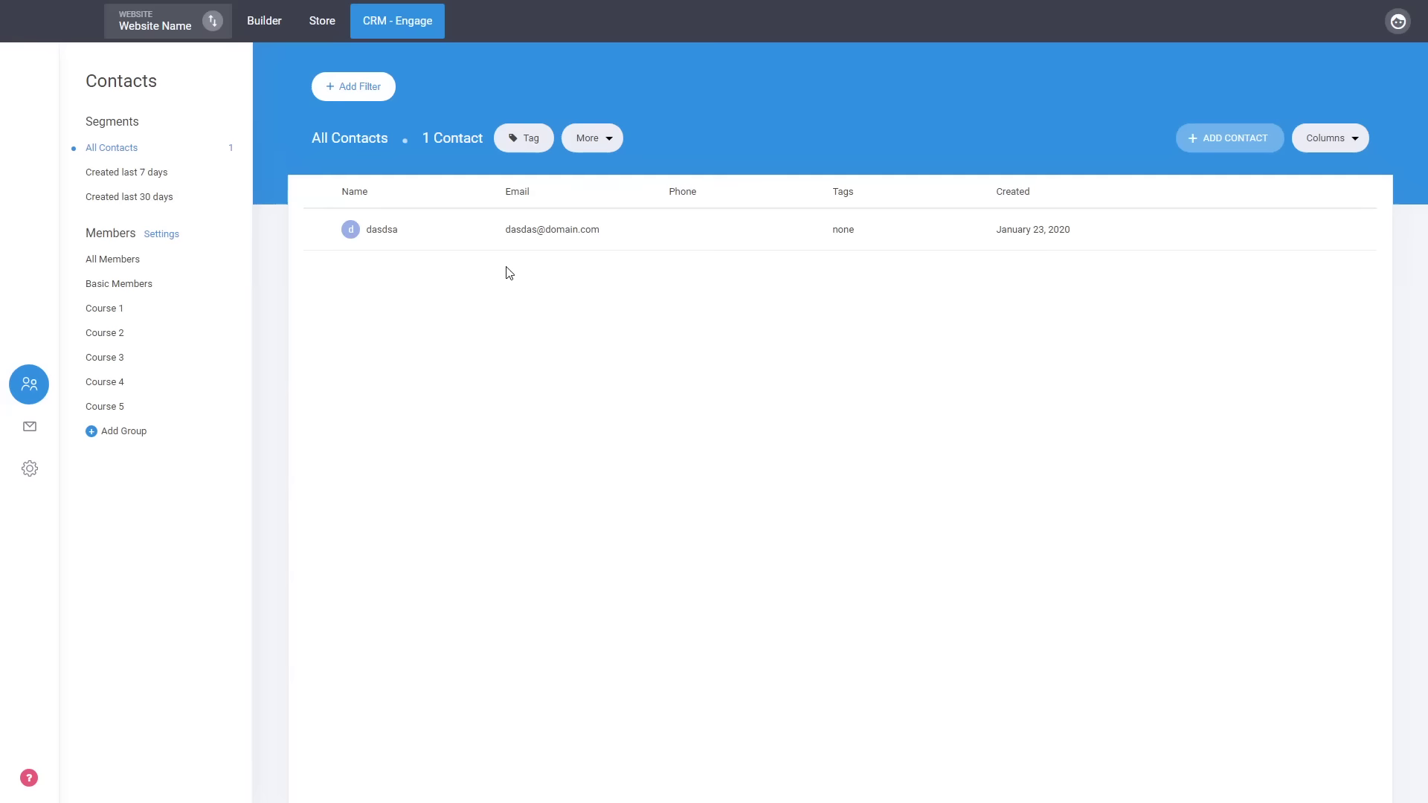
left_click(564, 232)
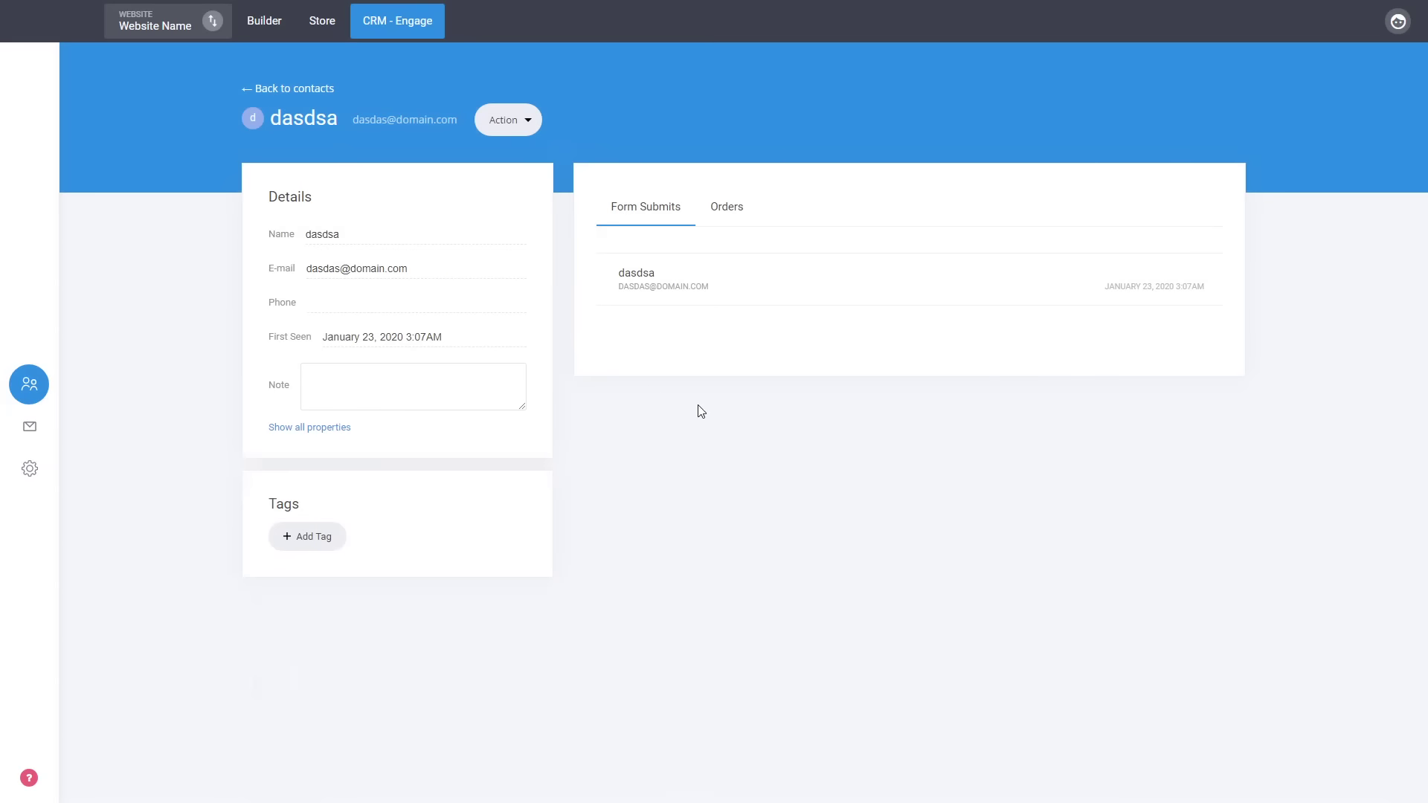
left_click(703, 294)
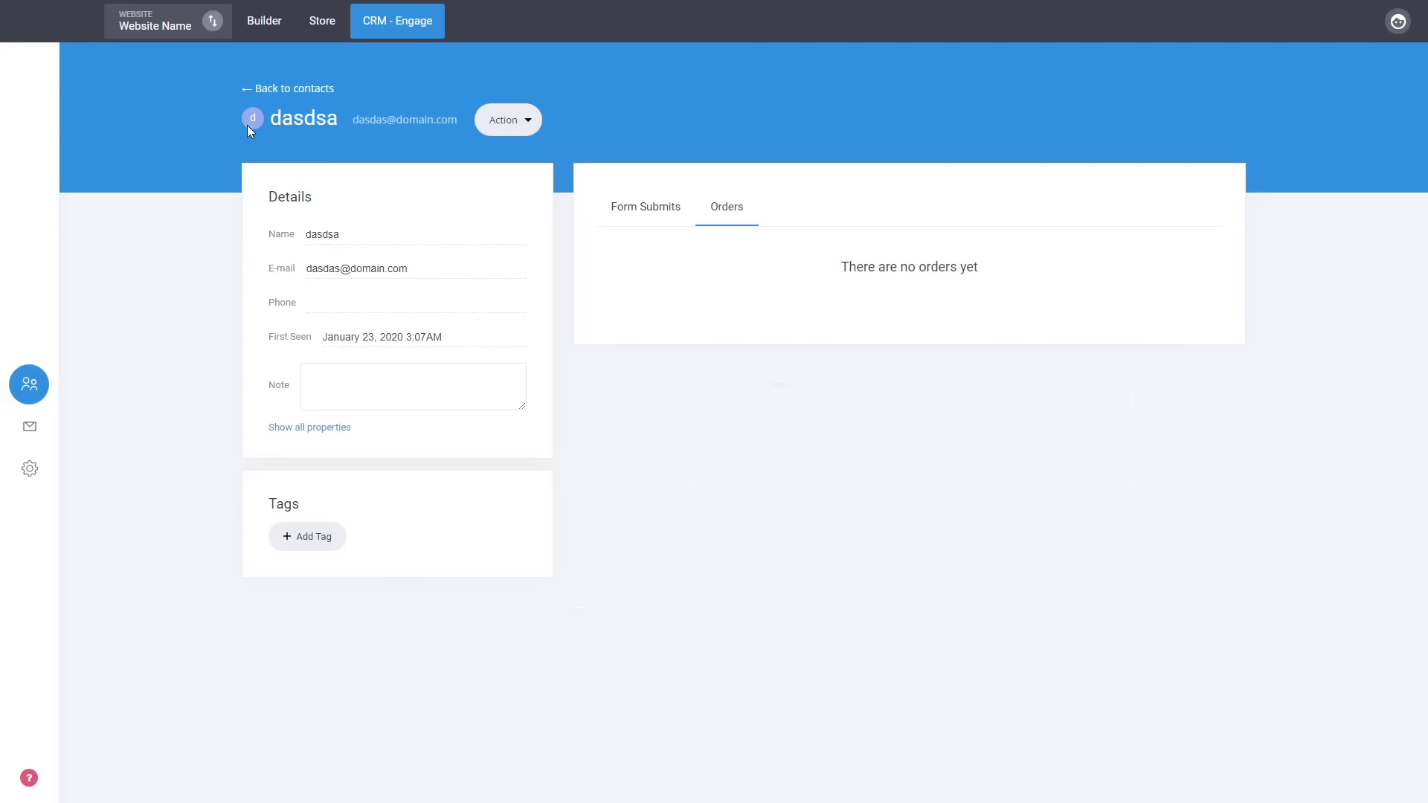
left_click(276, 90)
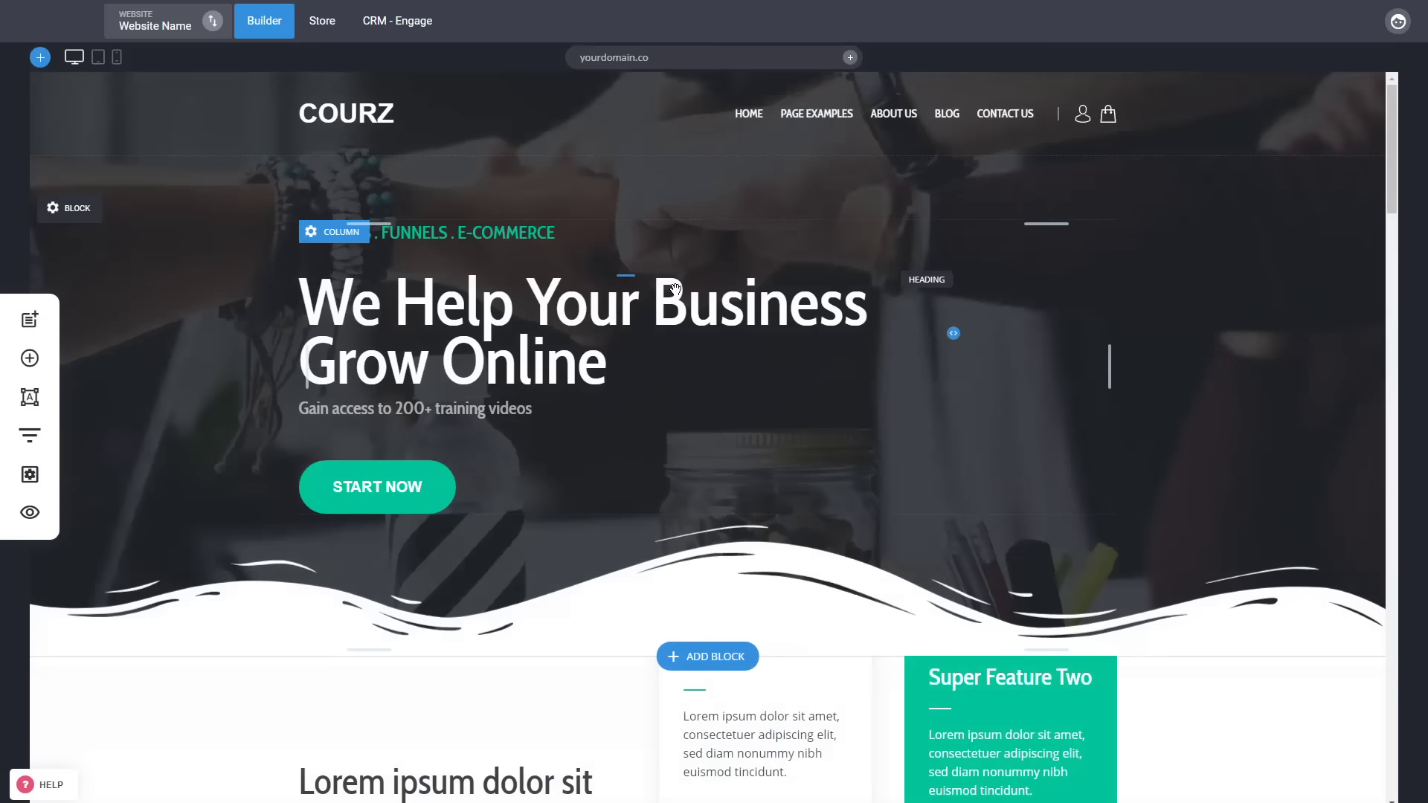
Step: From the websites and funnels list, create funnel 'dasdasda' using the E-Book Purchase template
left_click(30, 439)
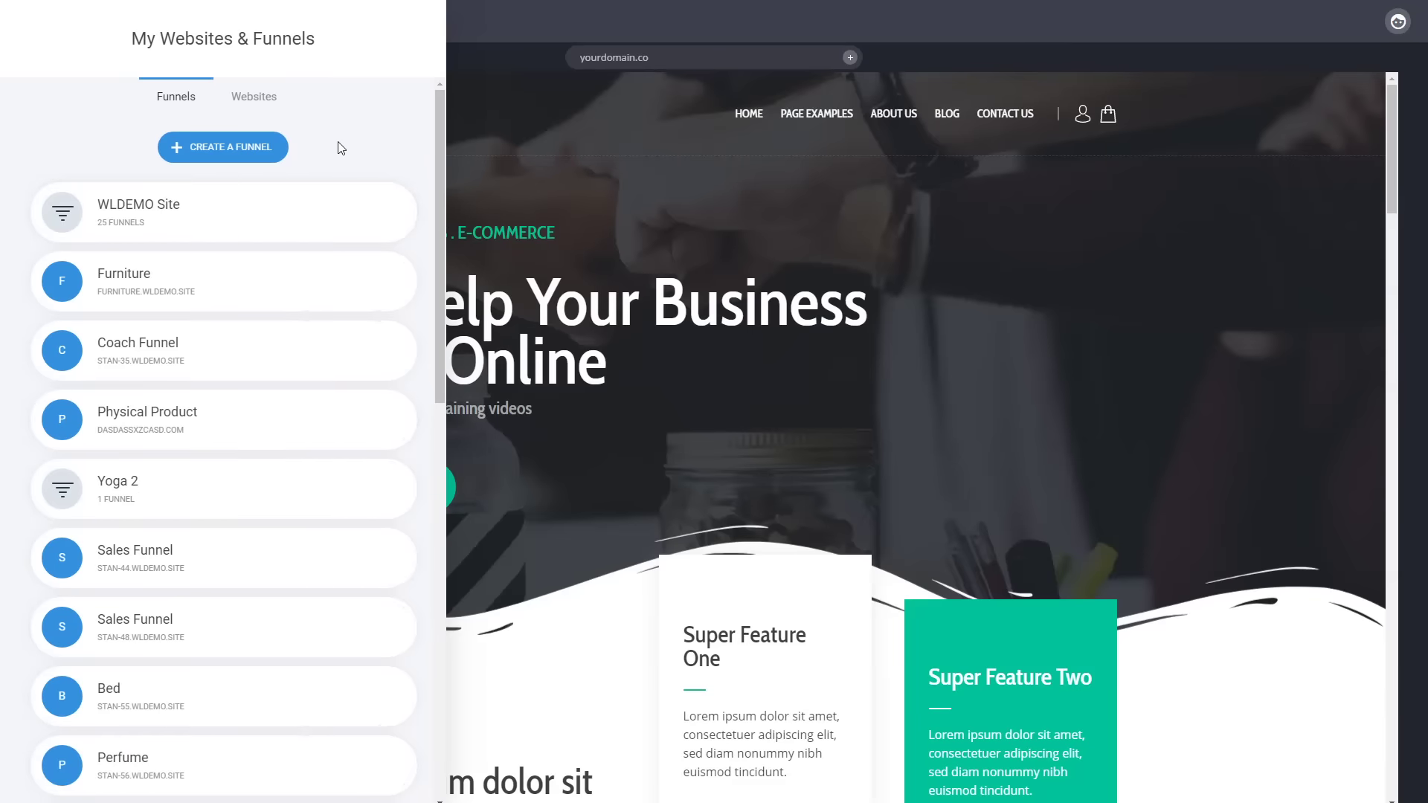
left_click(249, 149)
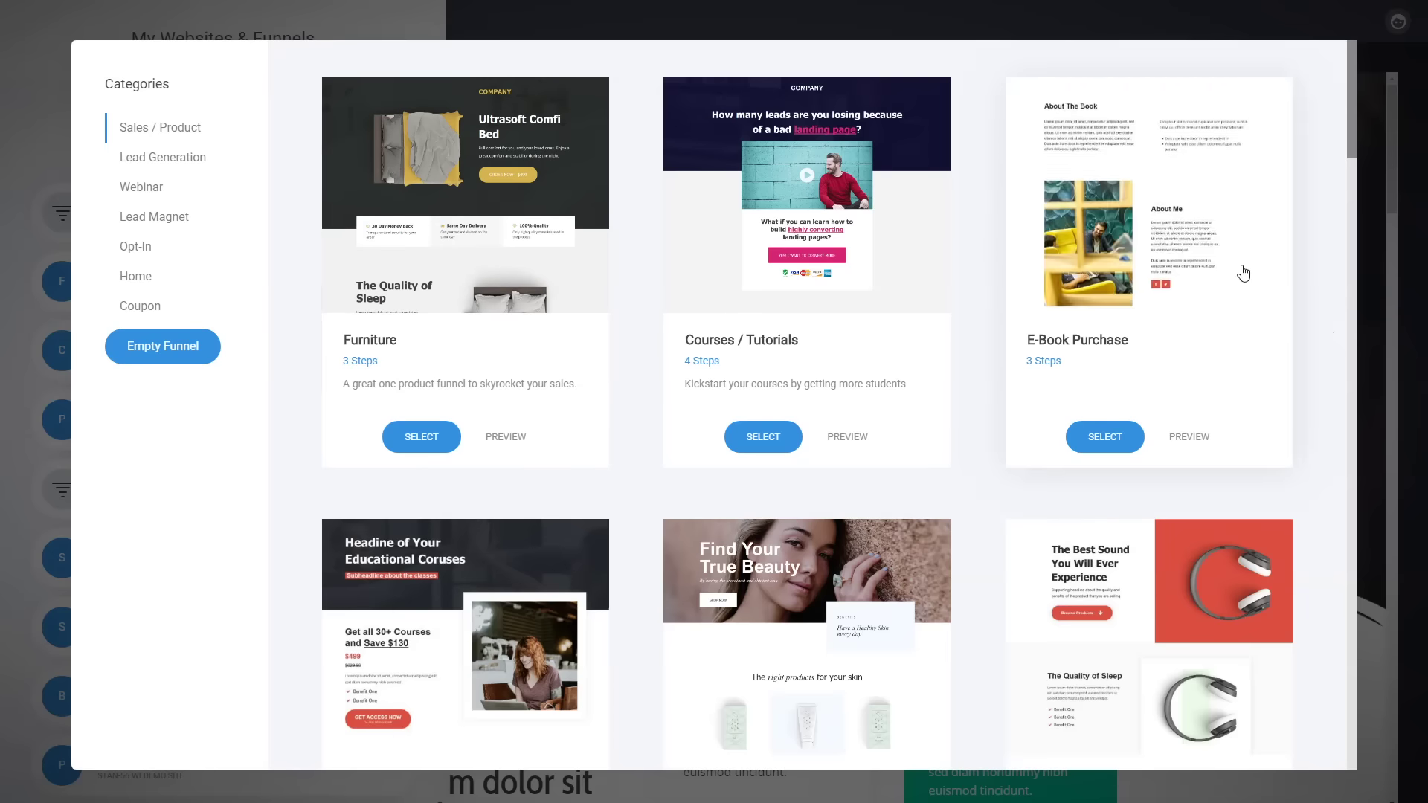
left_click(1244, 274)
type("dasdasda")
left_click(851, 273)
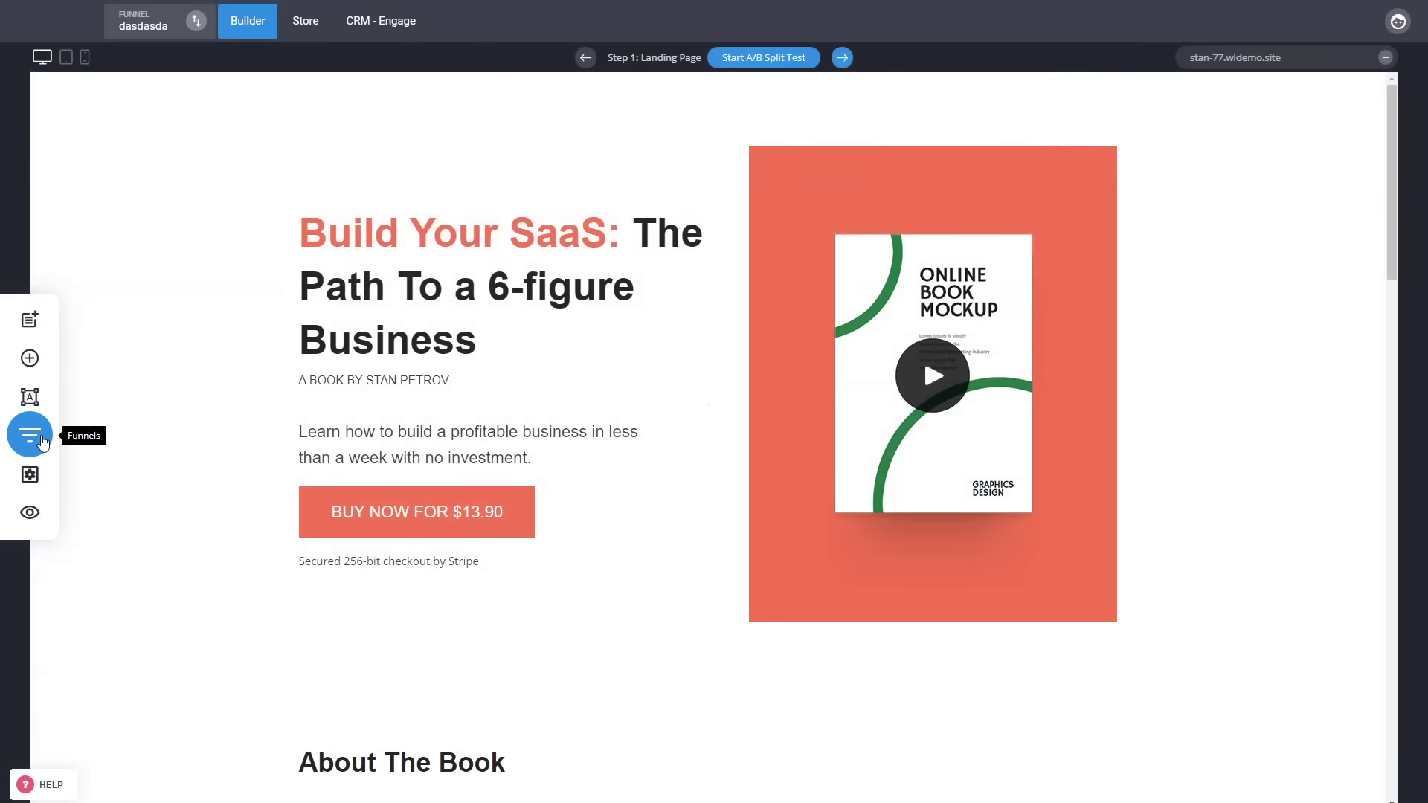
left_click(41, 441)
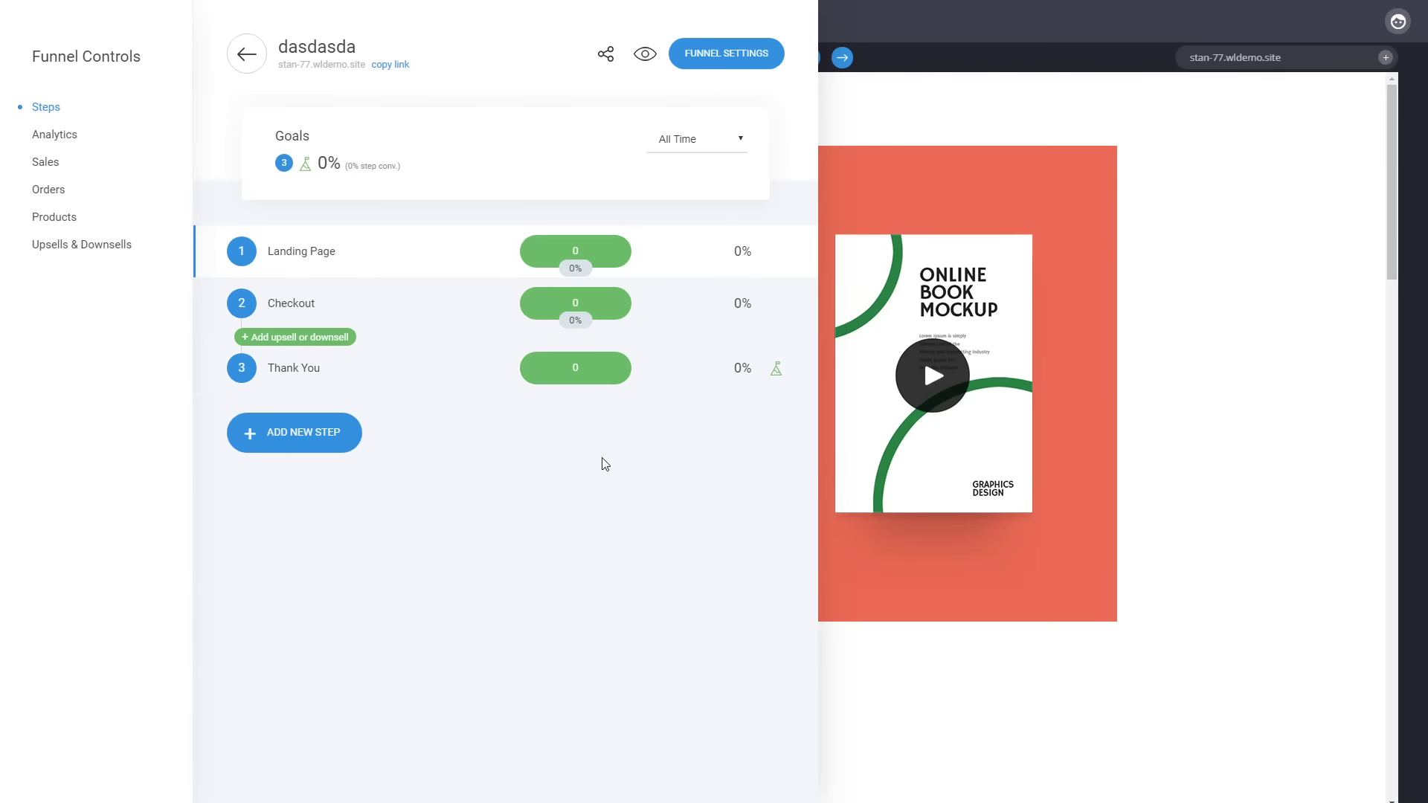
left_click(340, 440)
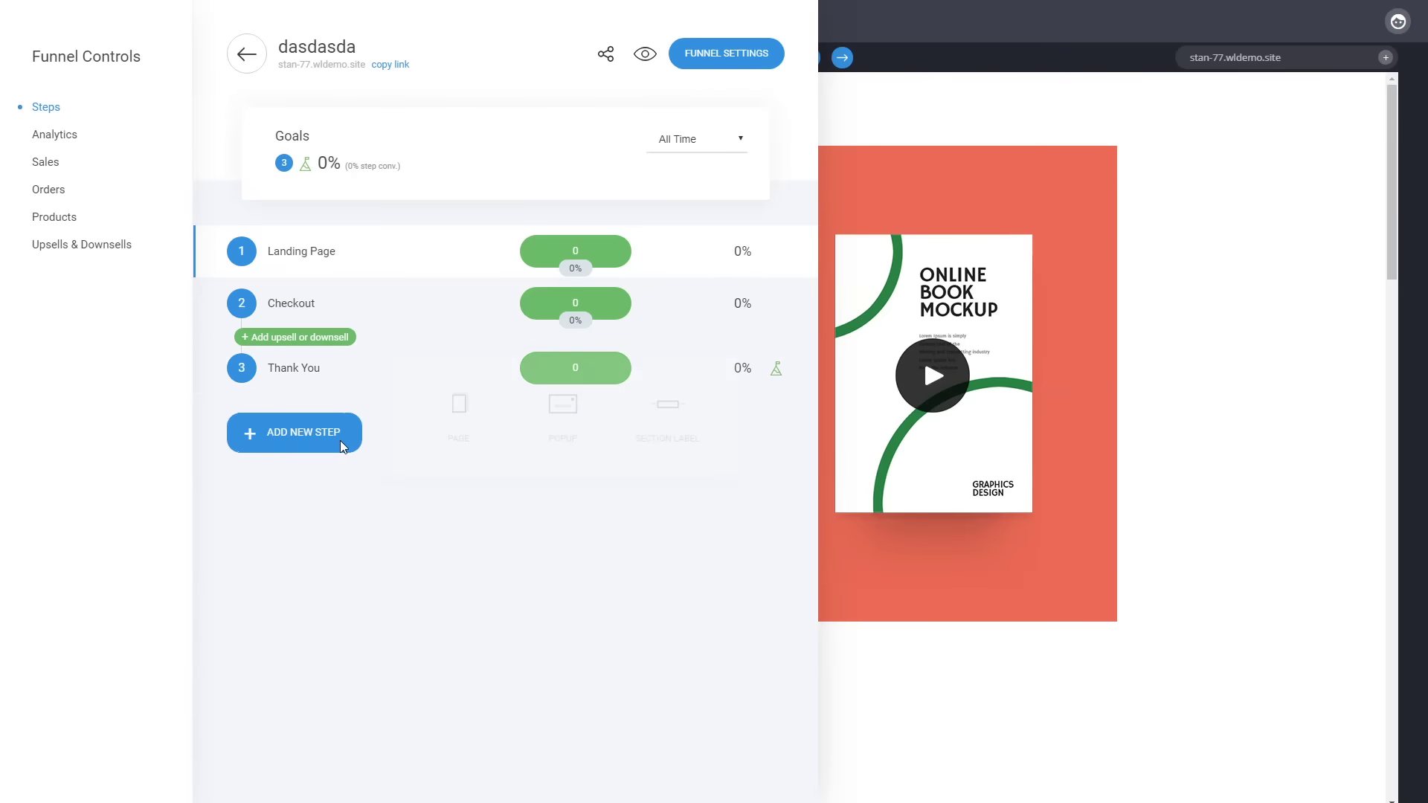
left_click(573, 561)
left_click(1100, 413)
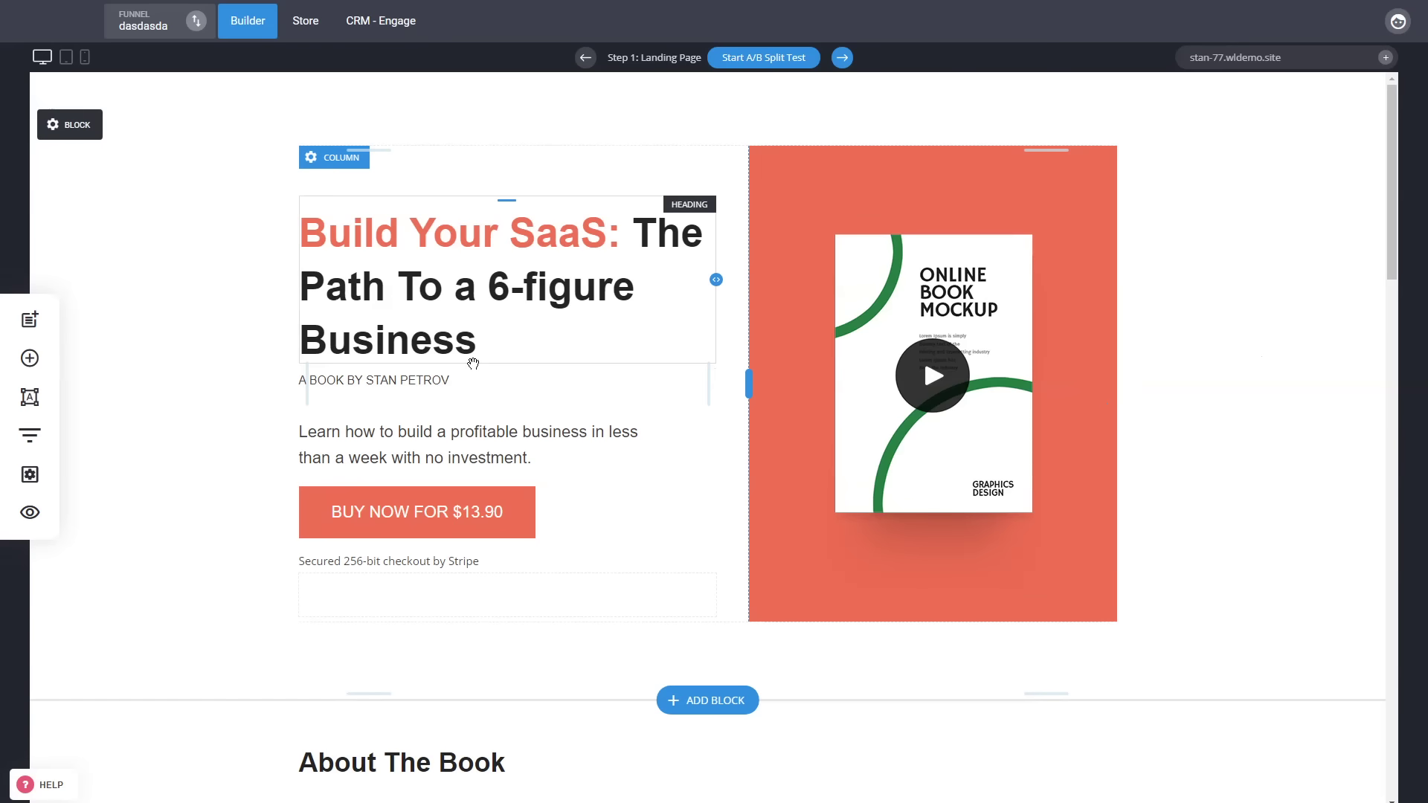
scroll(1190, 325, "down", 4)
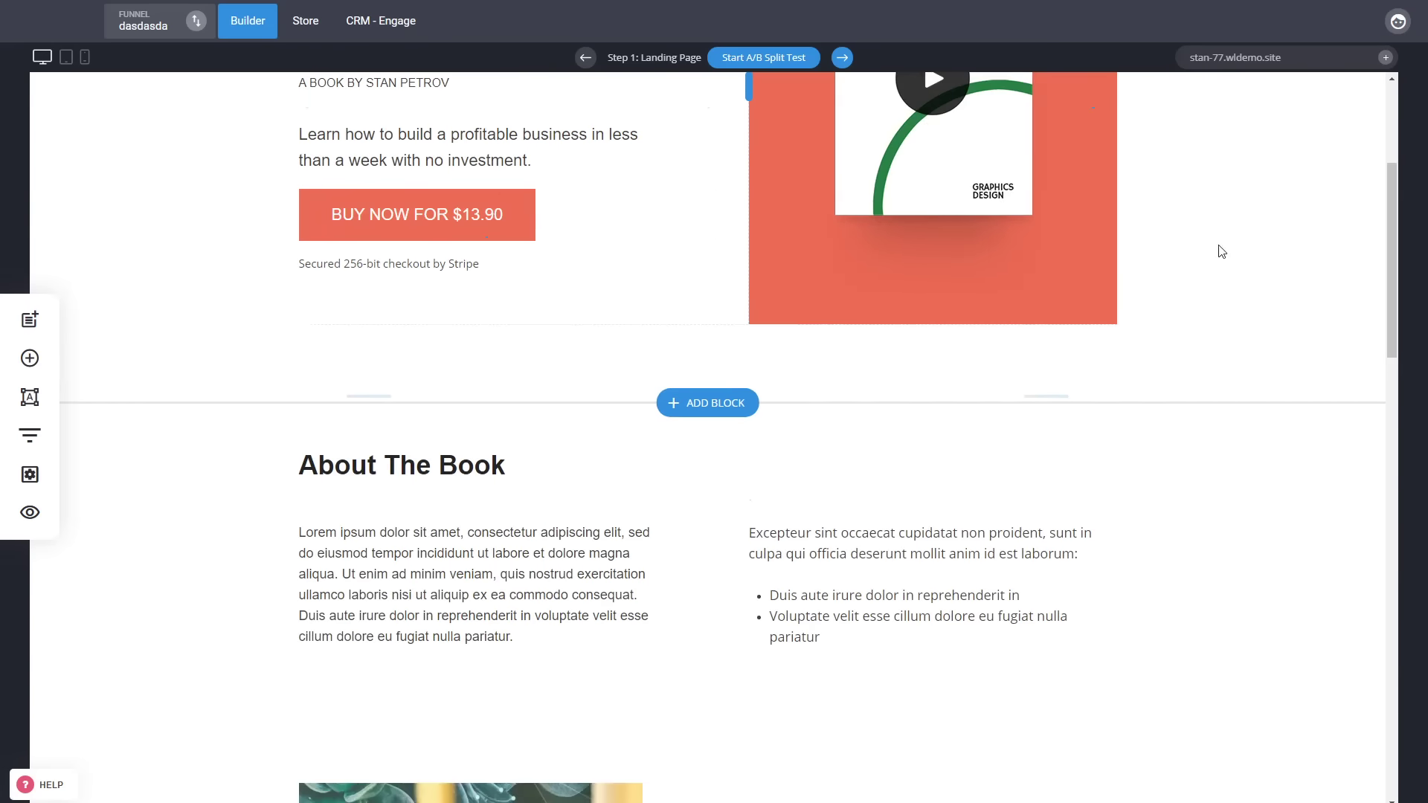
scroll(774, 571, "up", 3)
scroll(773, 572, "up", 1)
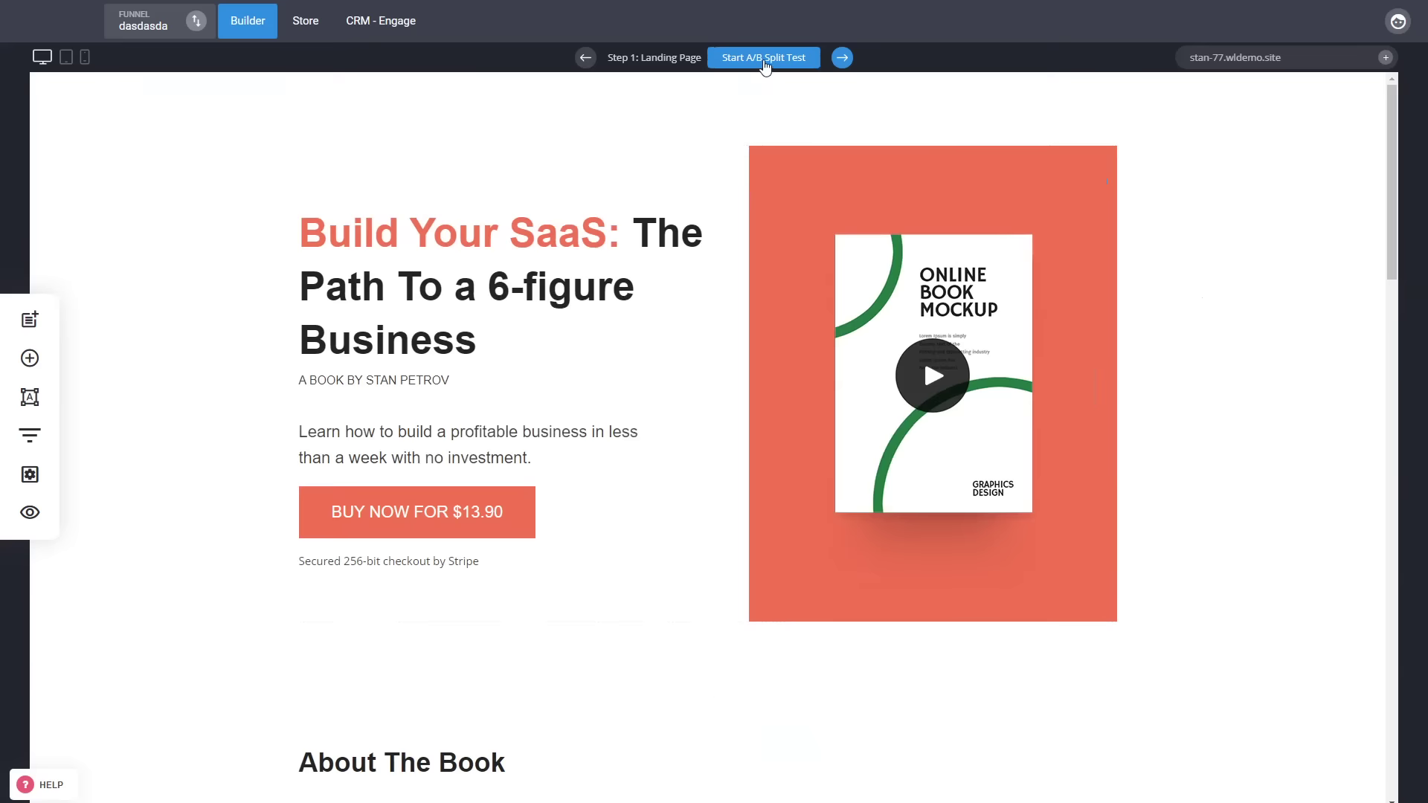
Step: Start the A/B split test on Step 1, then go to the Step 2 Checkout page
left_click(30, 435)
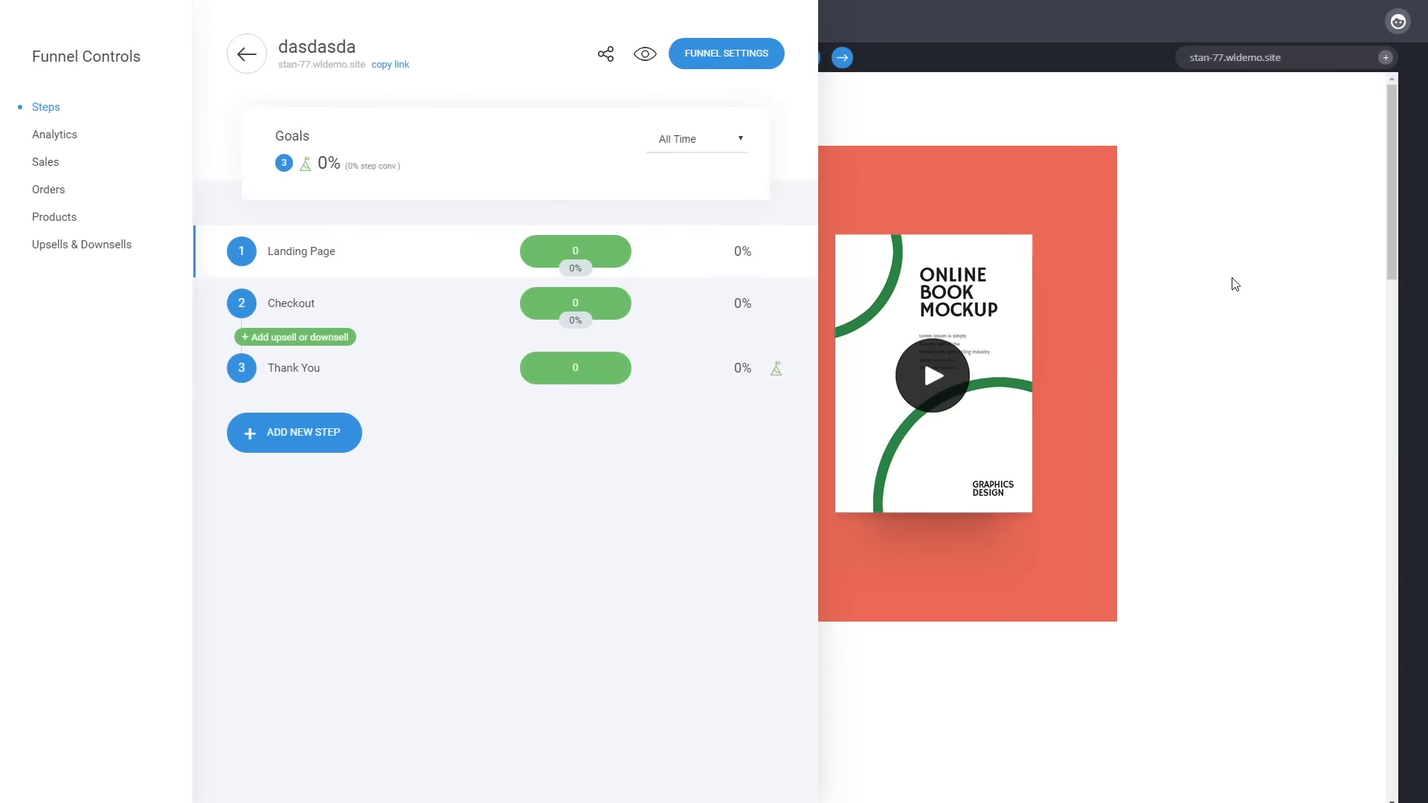
left_click(1235, 284)
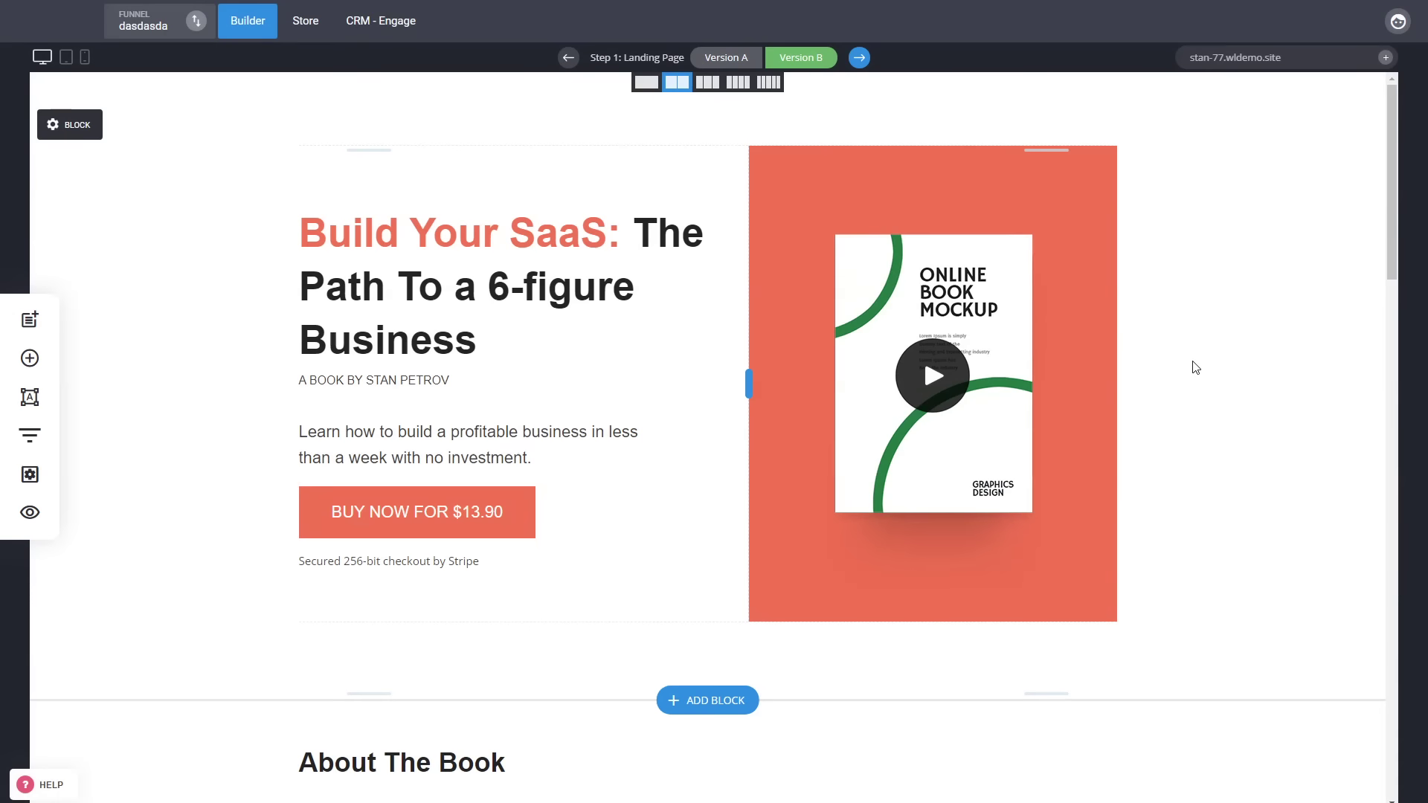
left_click(859, 57)
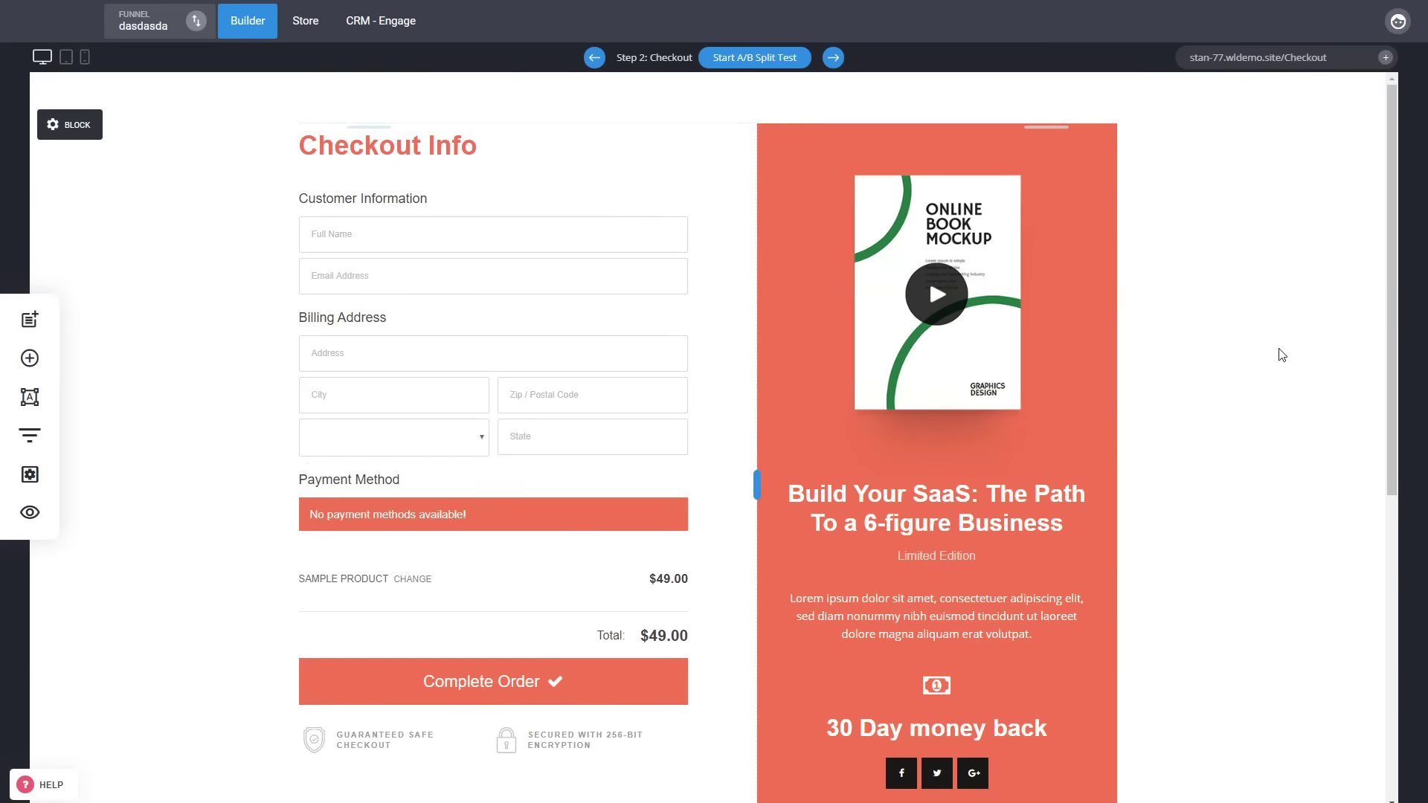
Step: Check the funnel's sales figures in the Funnel Controls overview
scroll(1283, 355, "down", 3)
scroll(1282, 350, "up", 3)
left_click(30, 435)
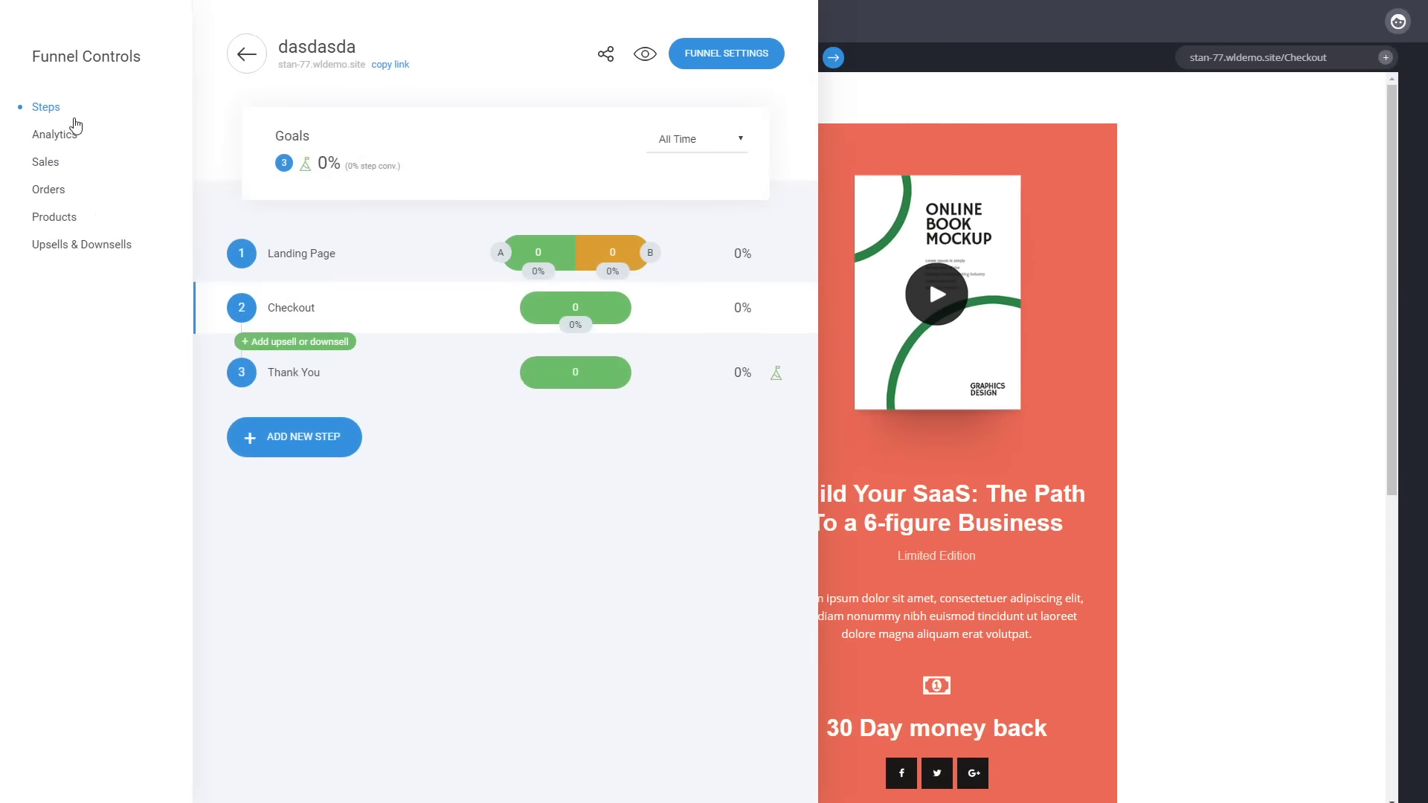
left_click(65, 164)
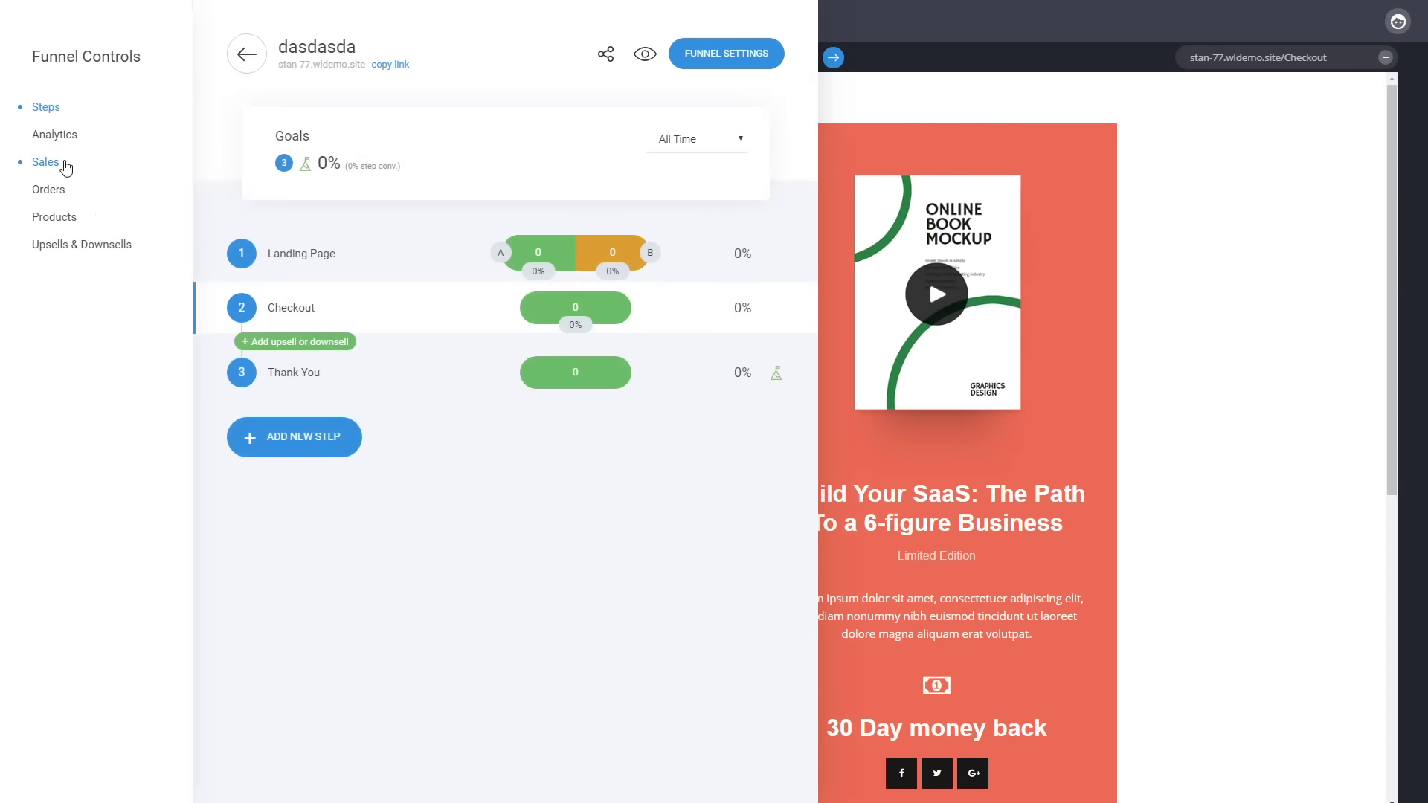
Step: Preview the checkout page on phone, then switch back to desktop view
left_click(1167, 245)
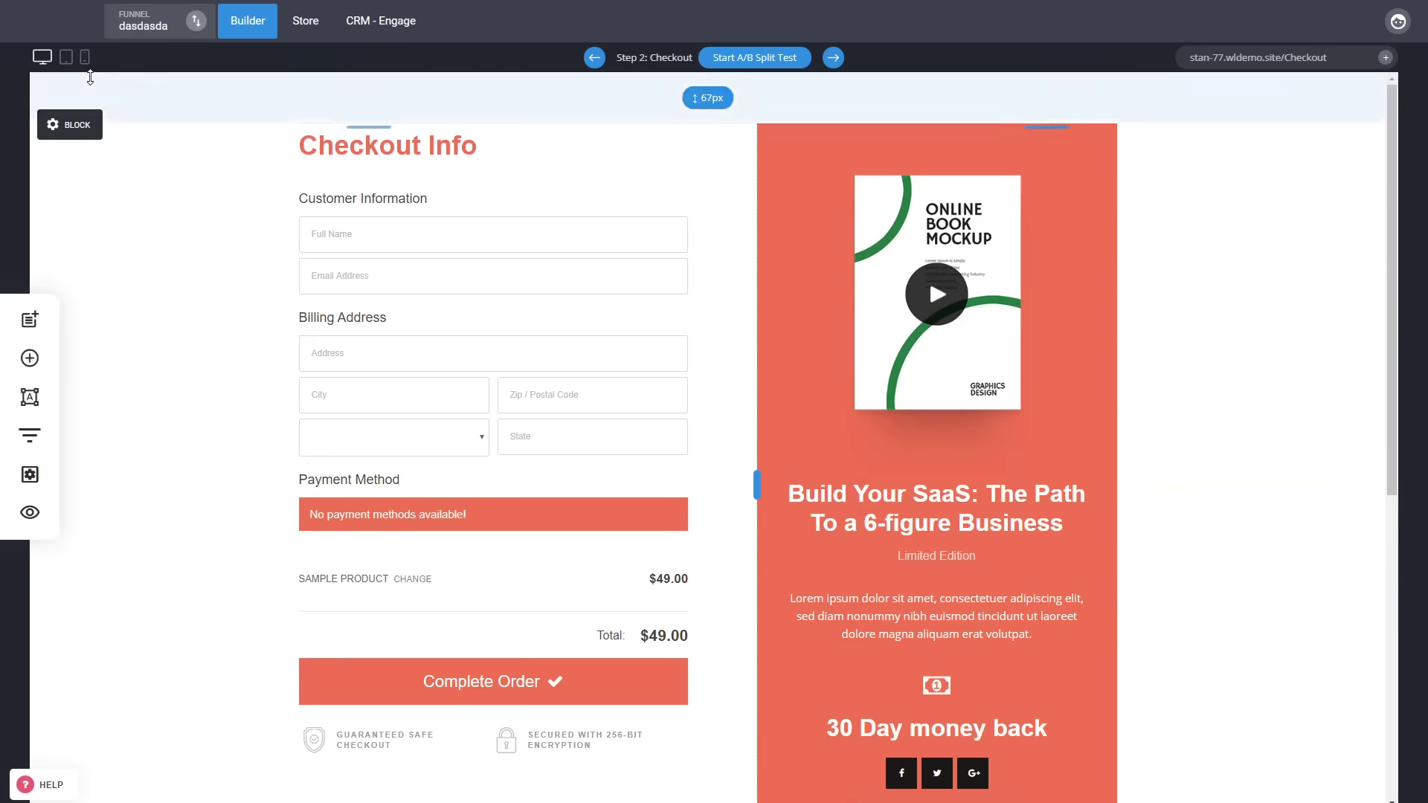
left_click(84, 57)
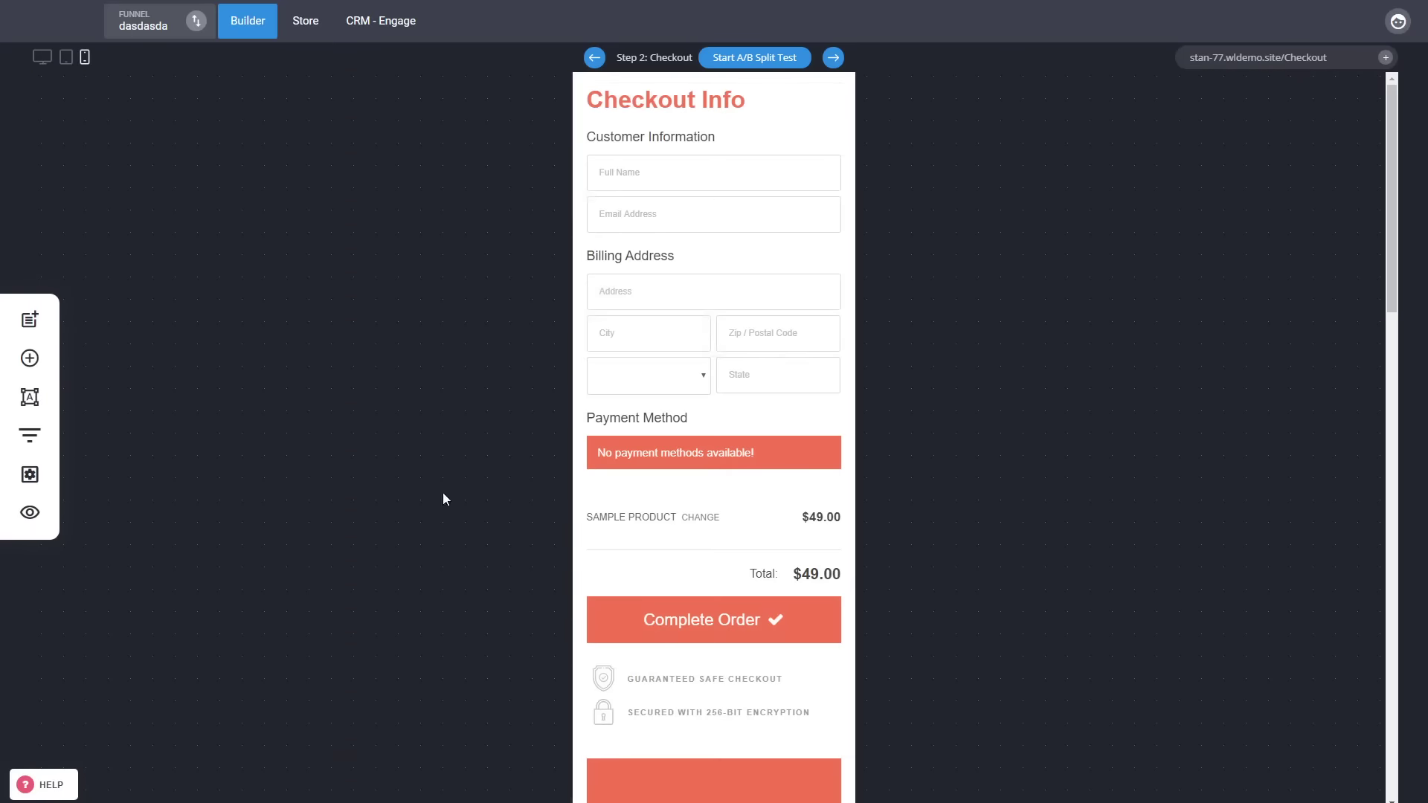
left_click(41, 57)
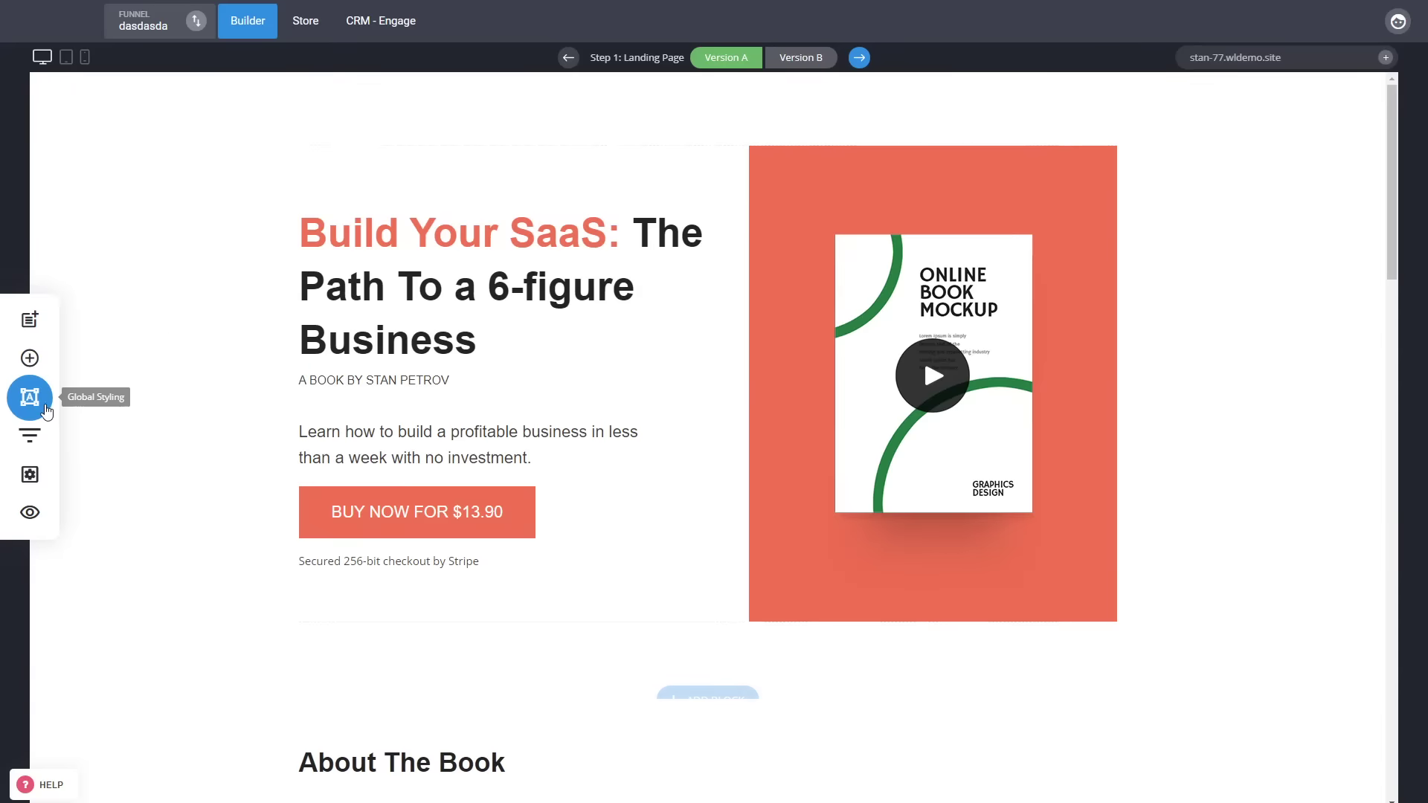
Step: Change the Global Styling palette's primary colour to green #61BD6D and confirm the palette
left_click(31, 398)
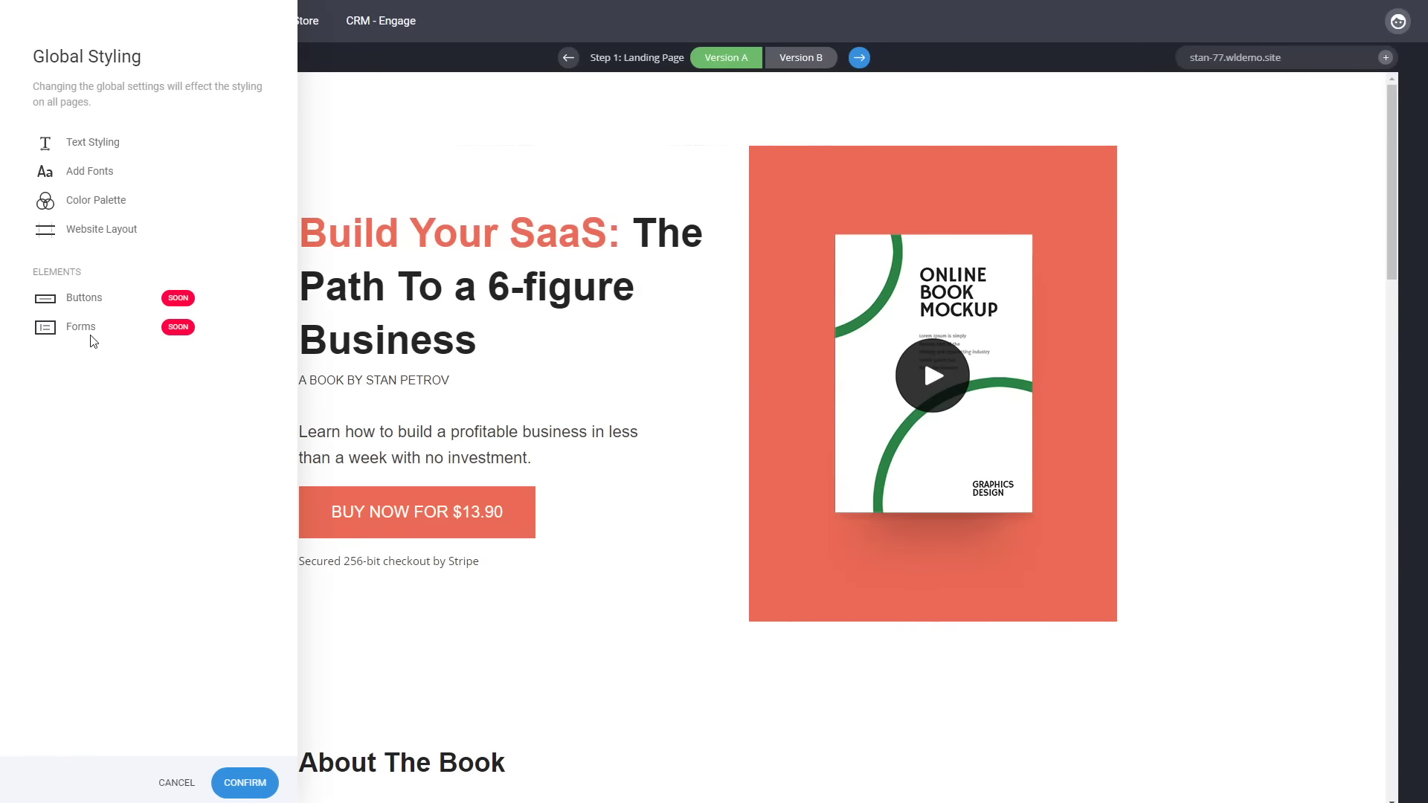
left_click(91, 142)
left_click(56, 31)
left_click(85, 201)
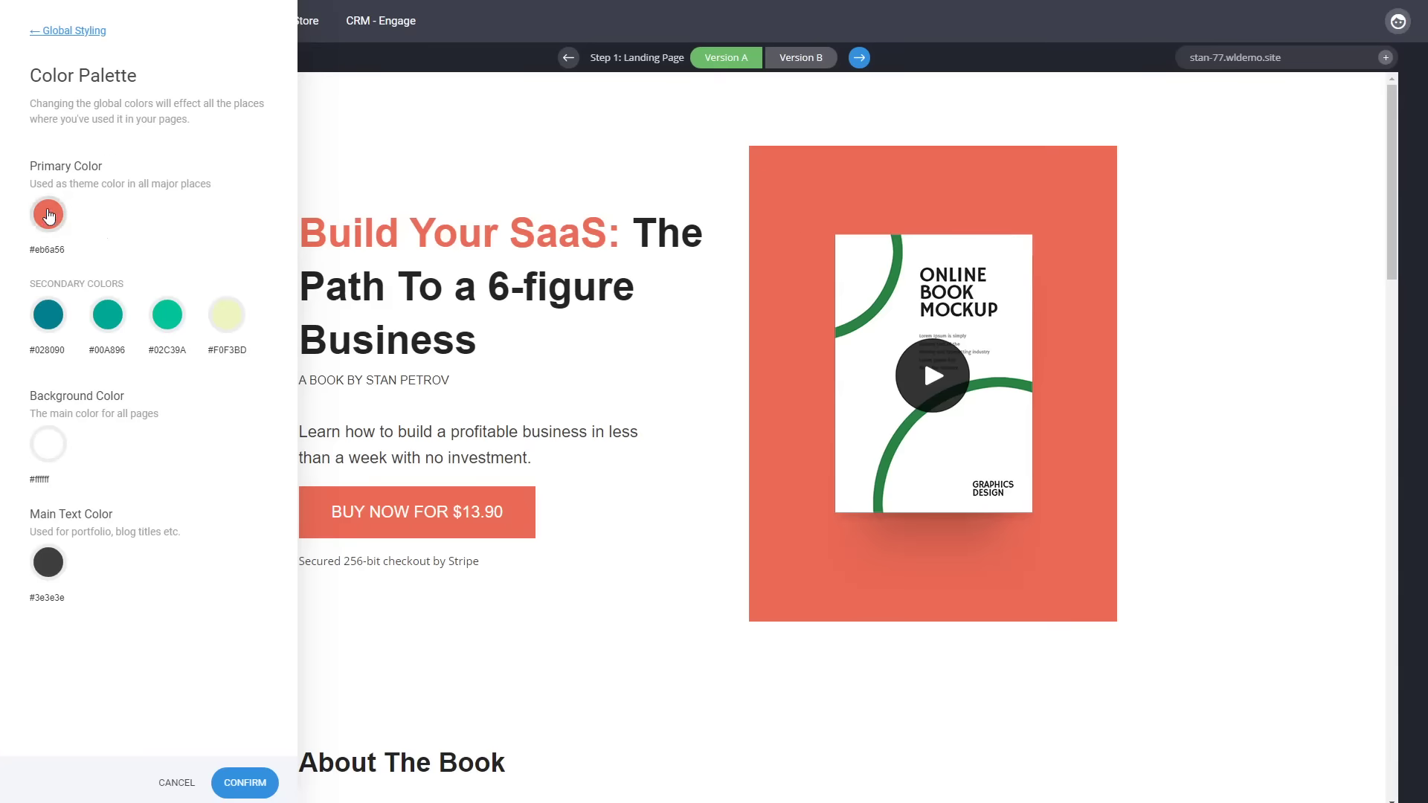
left_click(49, 214)
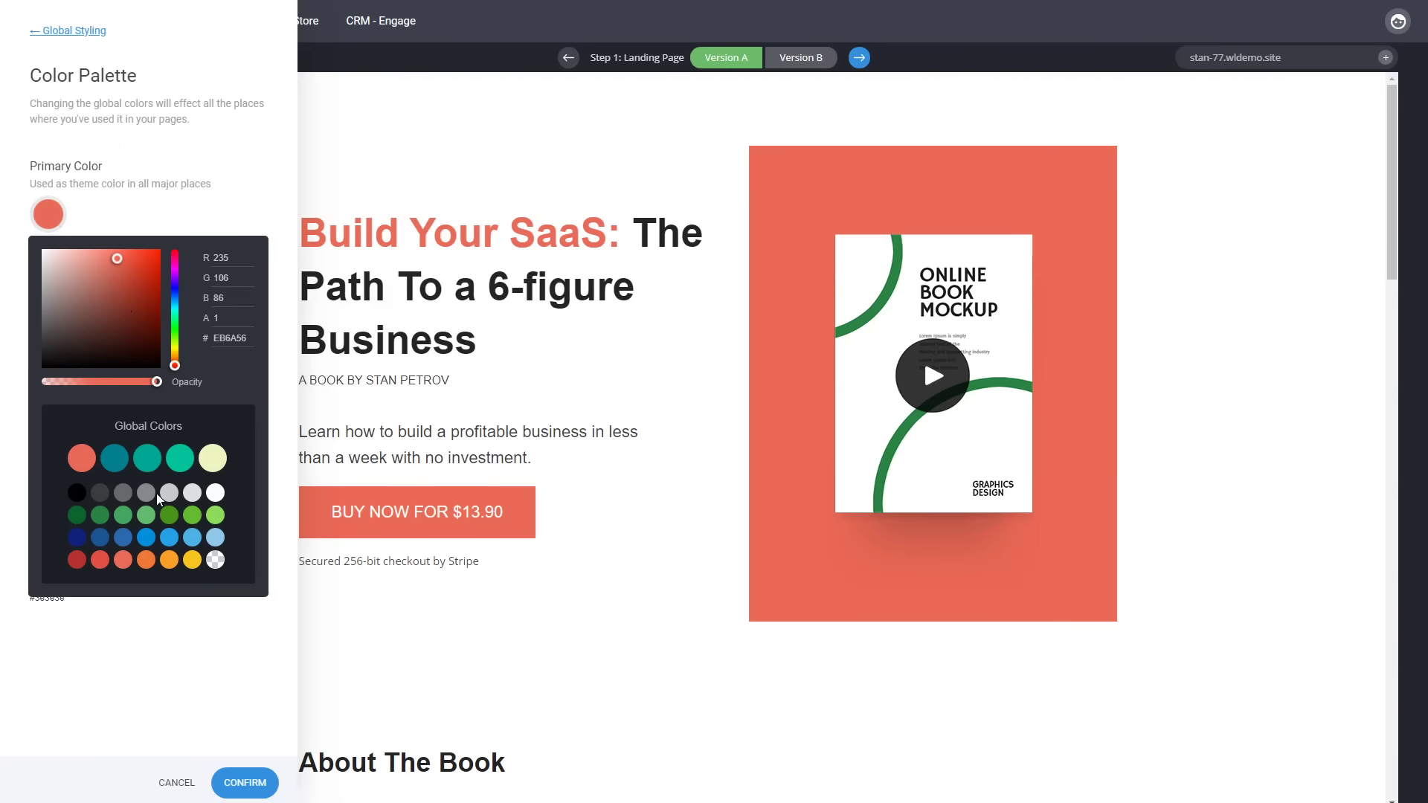
left_click(146, 523)
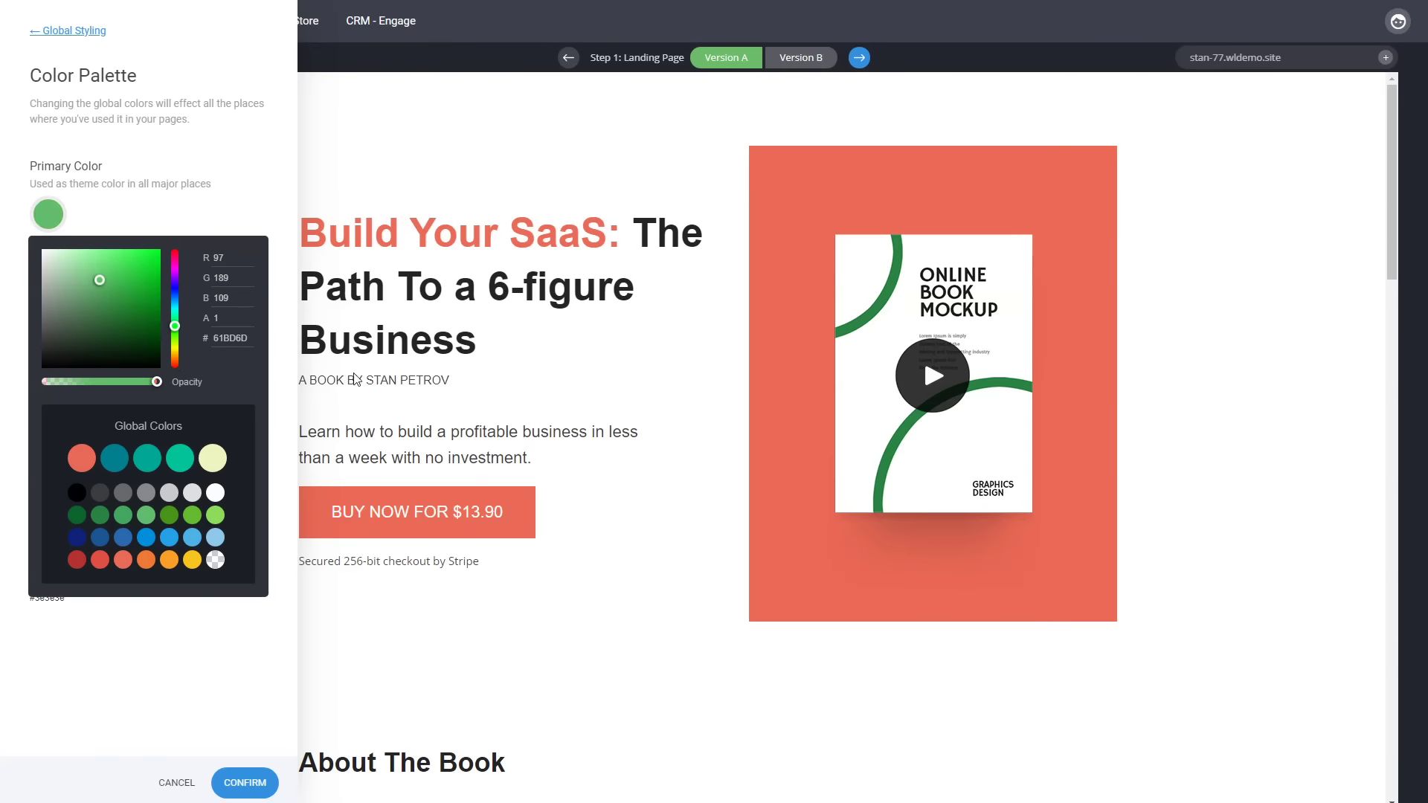
left_click(214, 688)
left_click(250, 794)
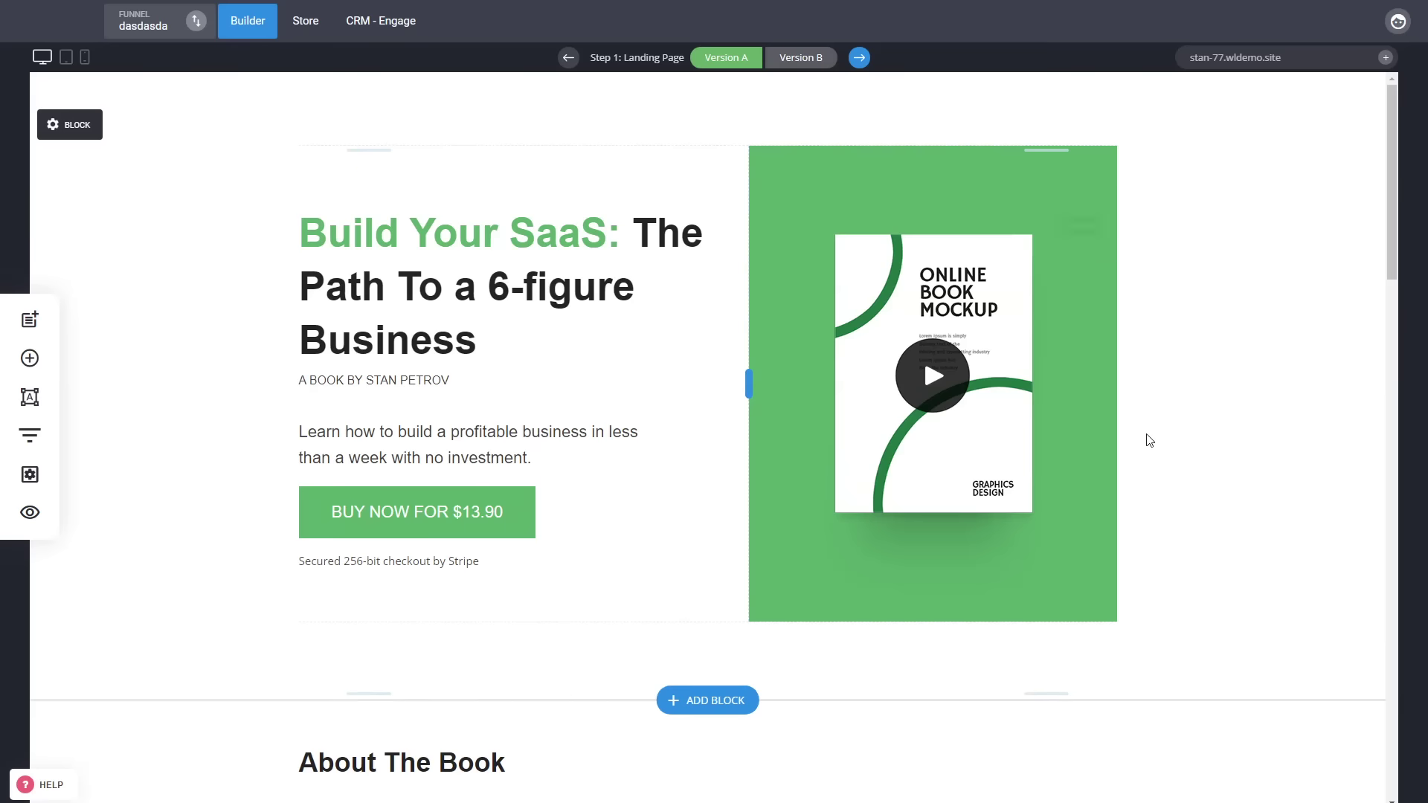
Step: Shrink the hero block's top padding to 54px and save the page, then glance at the help guides
left_click_drag(810, 127, 811, 95)
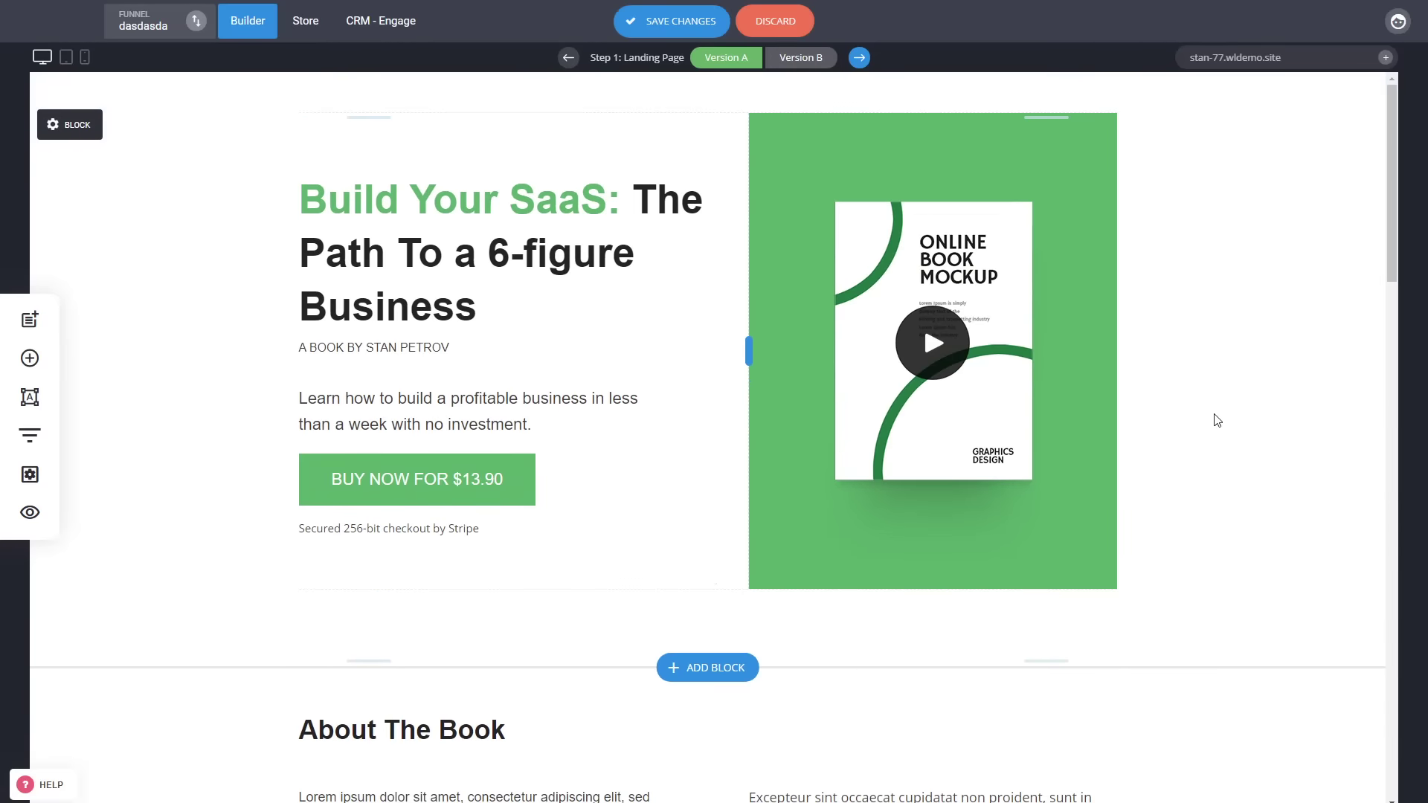
key("ctrl+s")
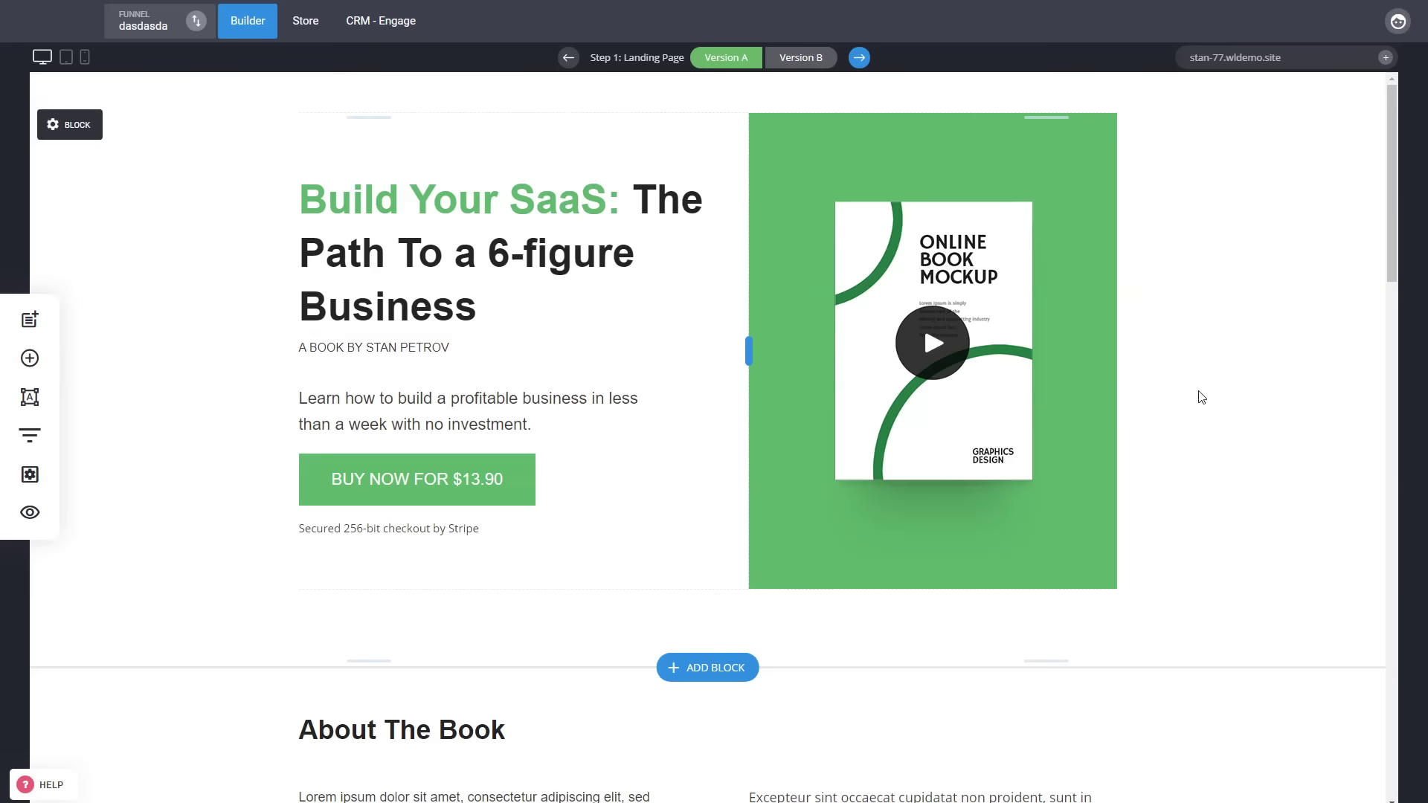
left_click(41, 785)
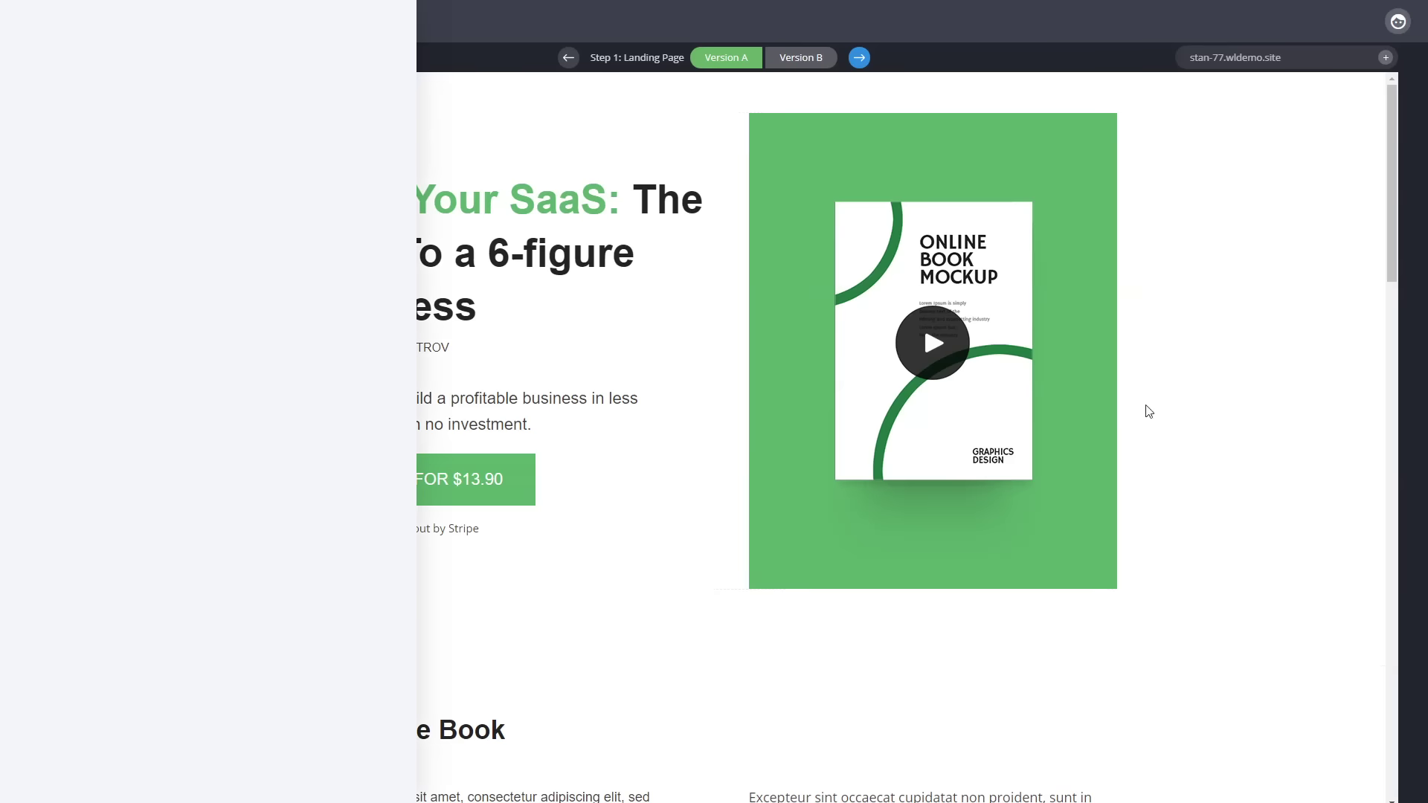
left_click(1237, 338)
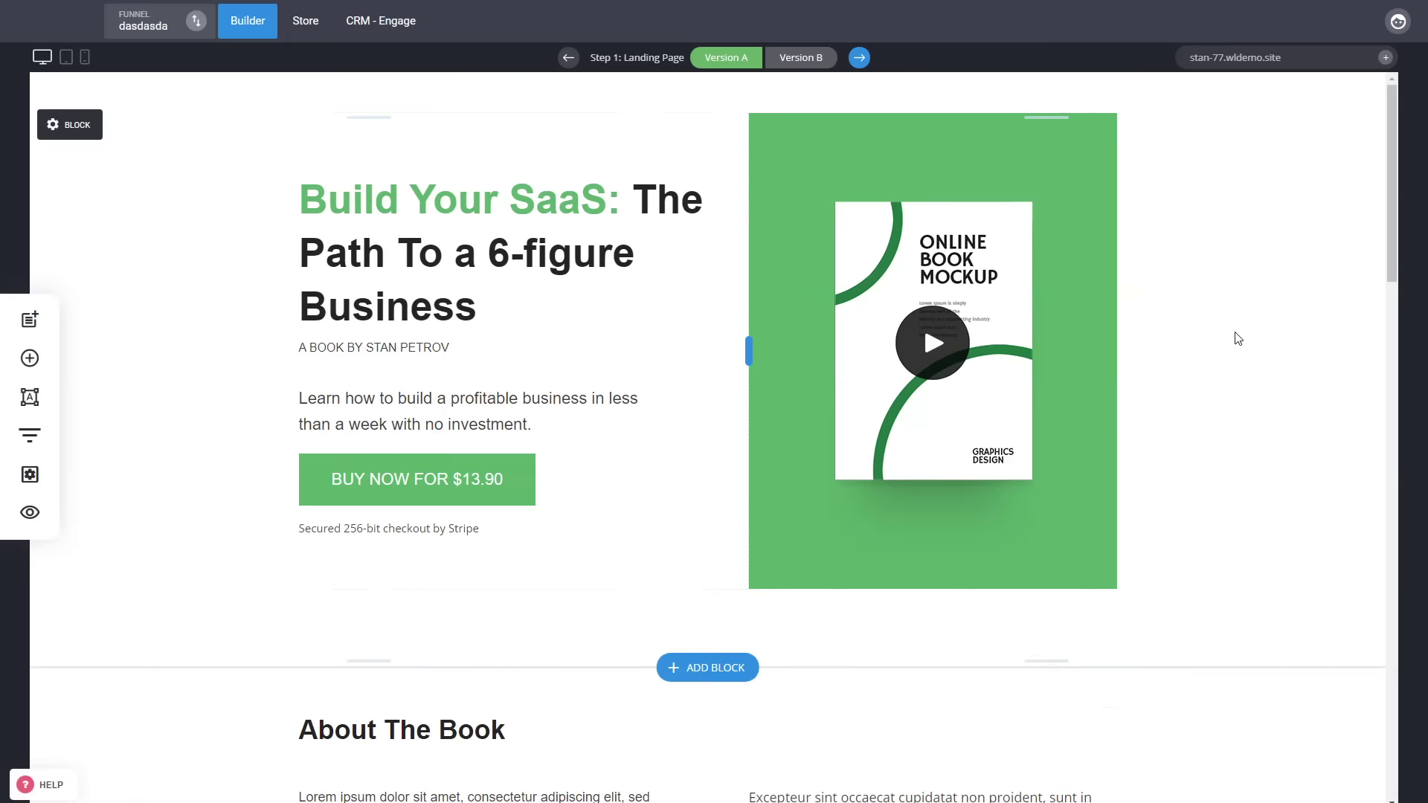